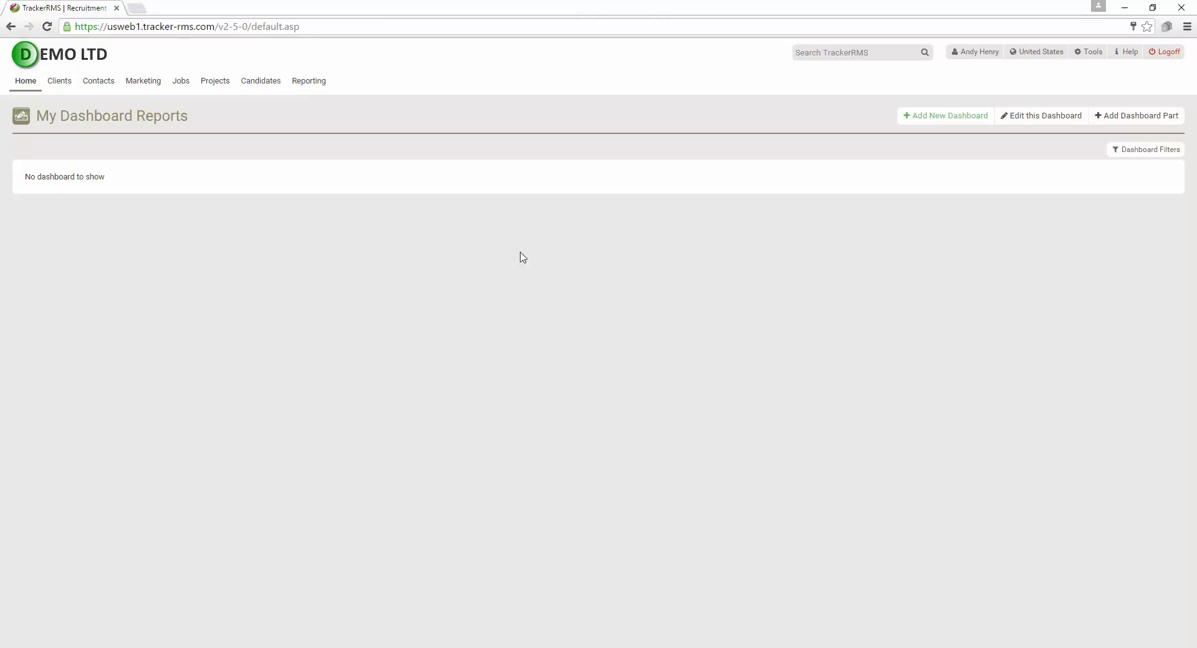
# Start a new dashboard and name it "My Academy Dashboard"
pyautogui.click(949, 118)
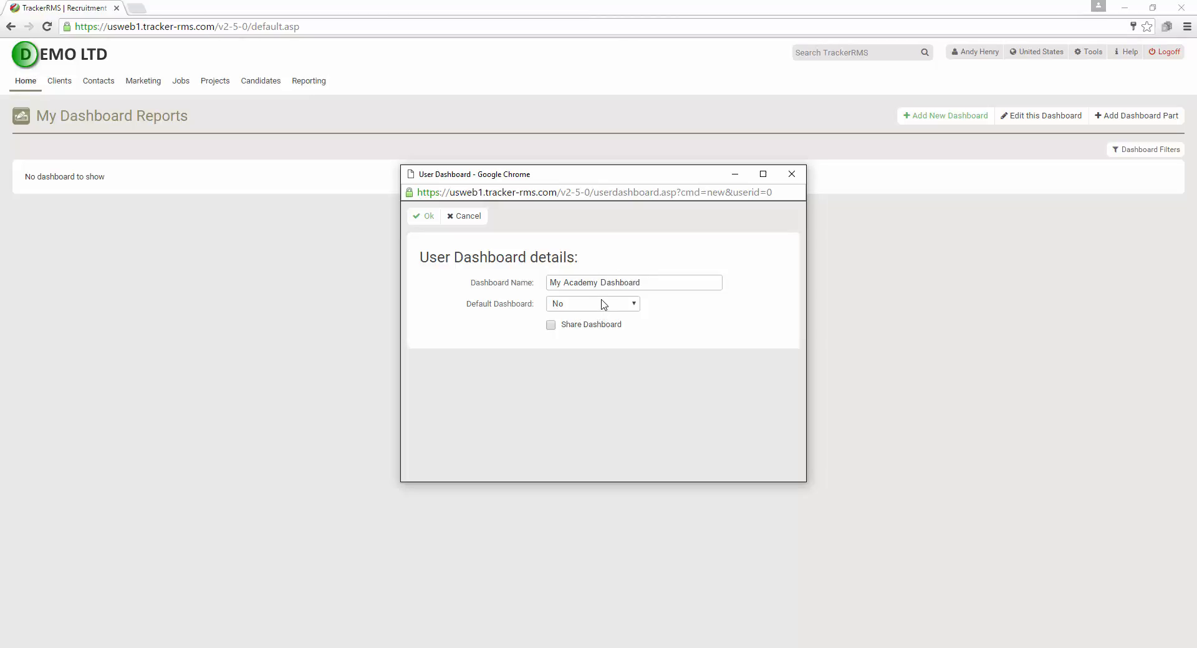
pyautogui.click(550, 326)
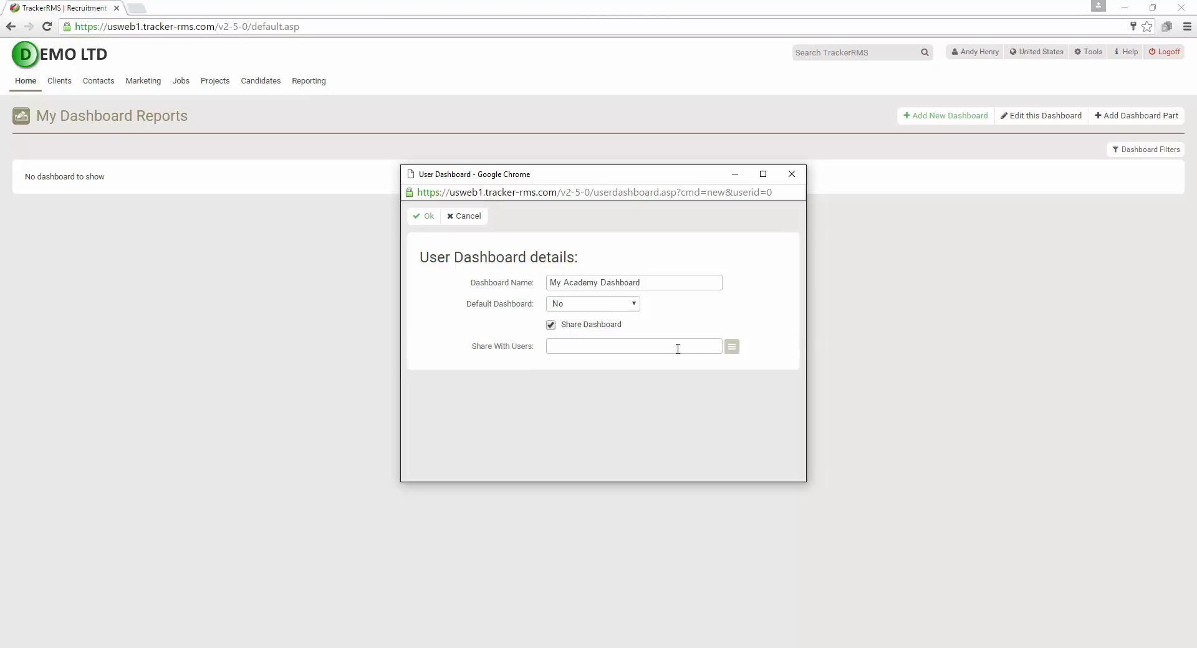
pyautogui.click(732, 351)
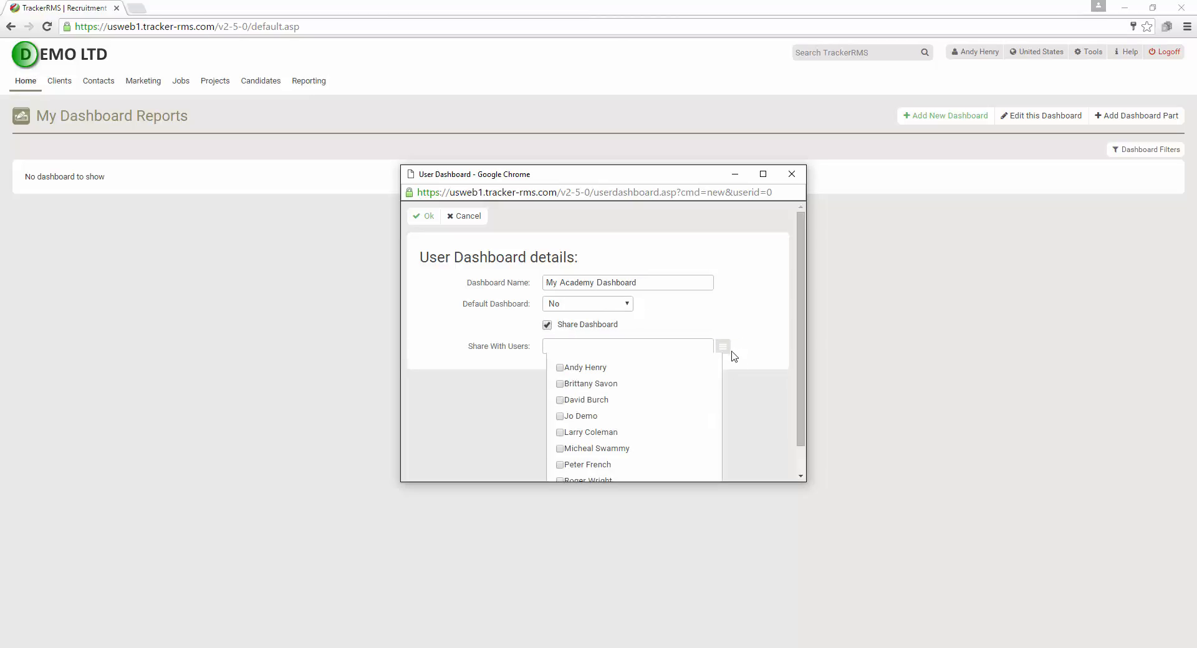
pyautogui.scroll(-1, 710, 368)
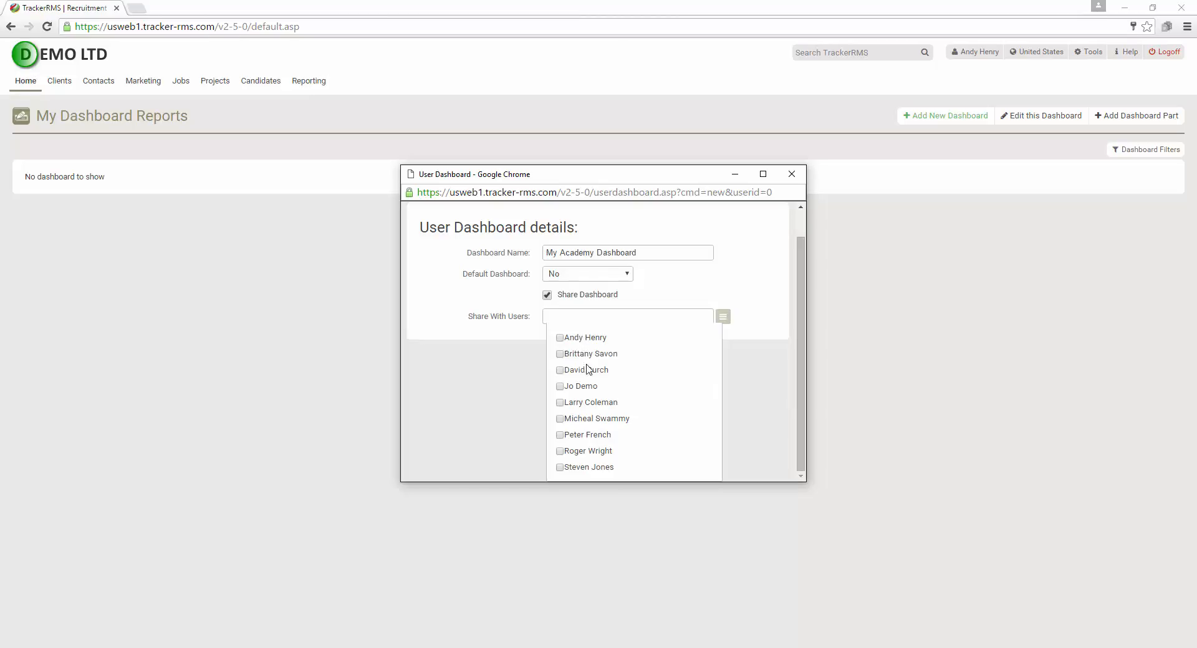
pyautogui.scroll(1, 722, 321)
pyautogui.click(722, 321)
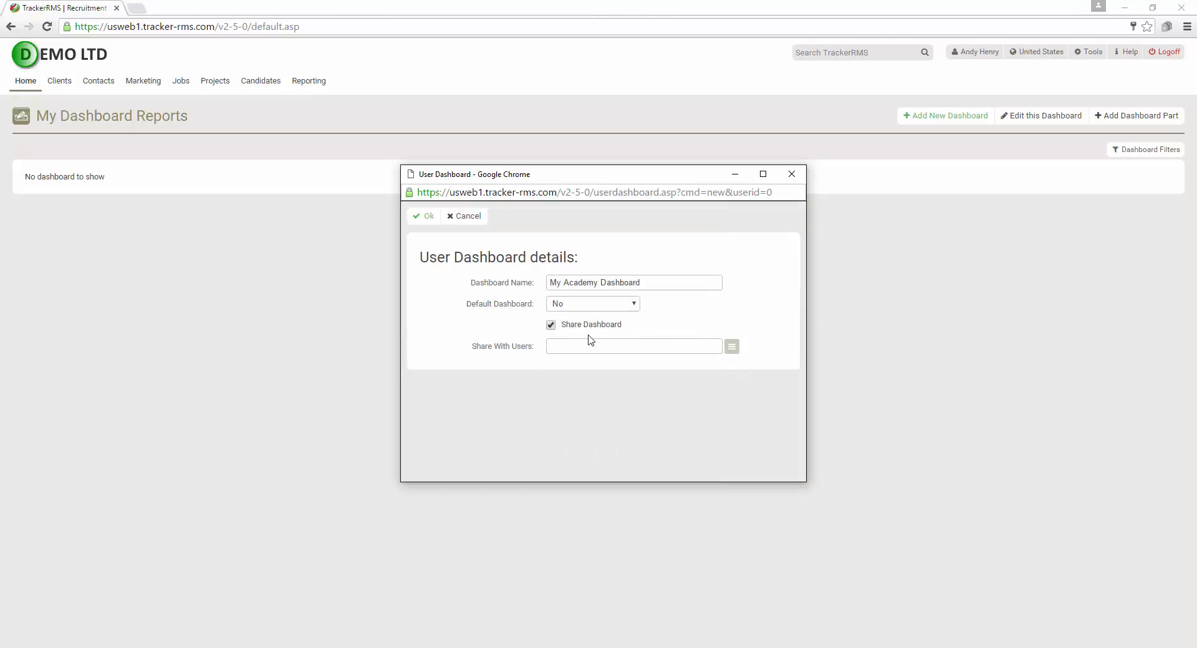
pyautogui.click(550, 325)
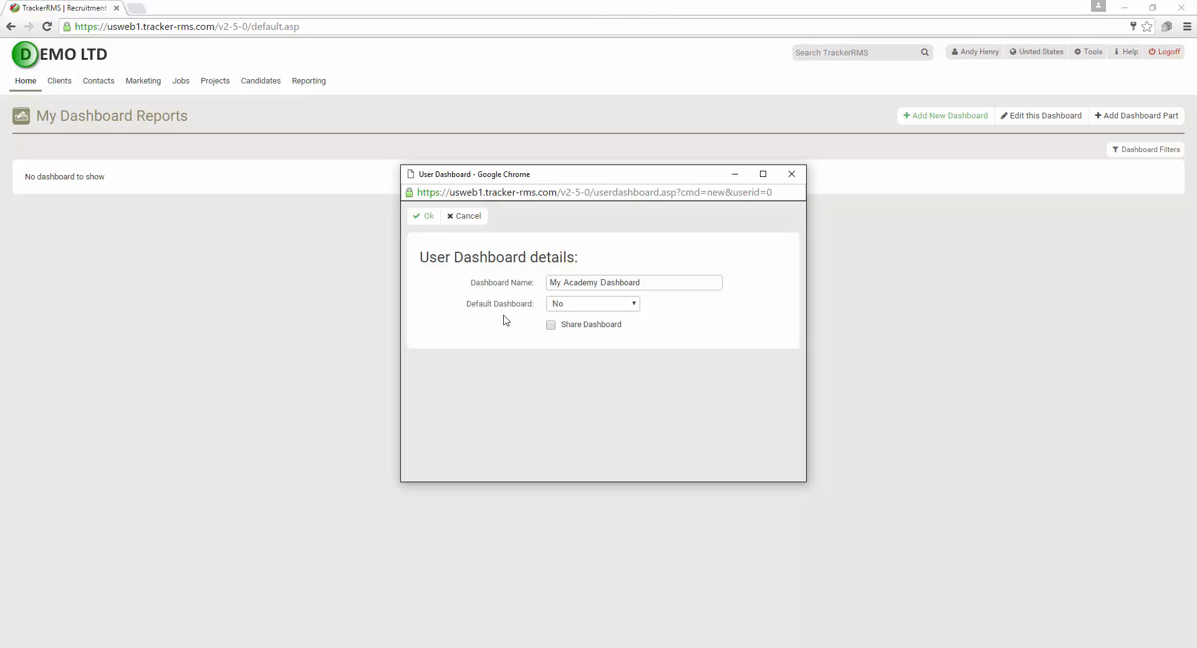
# Save the new dashboard unshared and show My Academy Dashboard through the dashboard filter
pyautogui.click(430, 218)
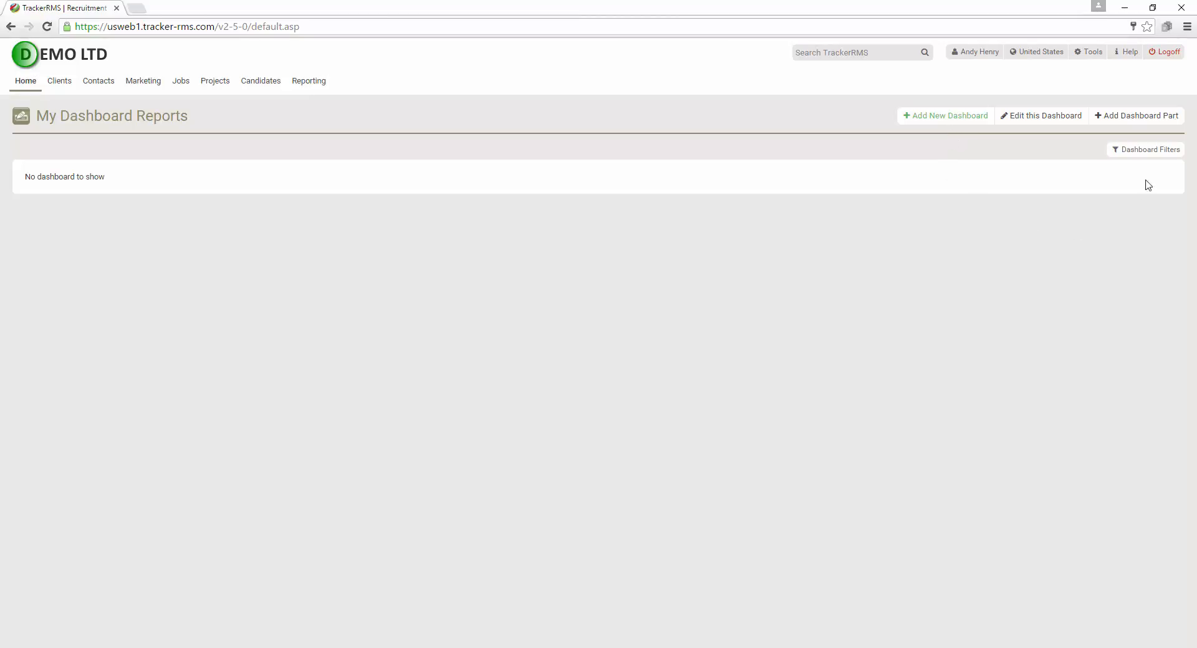
pyautogui.click(1156, 152)
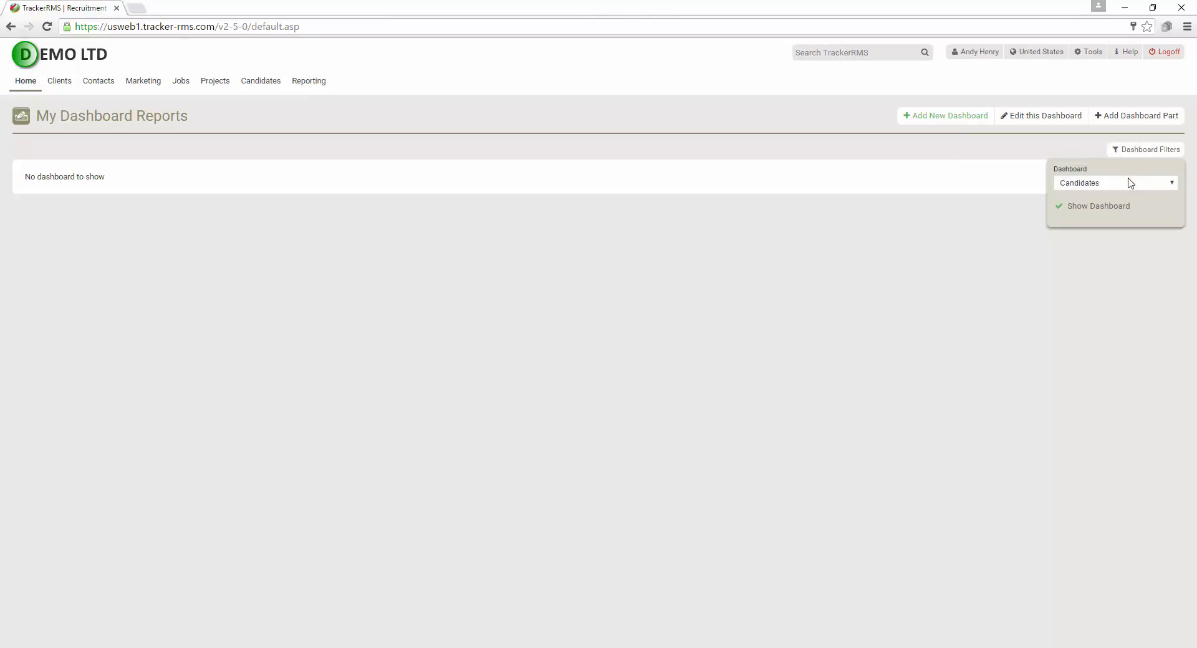
pyautogui.click(1127, 184)
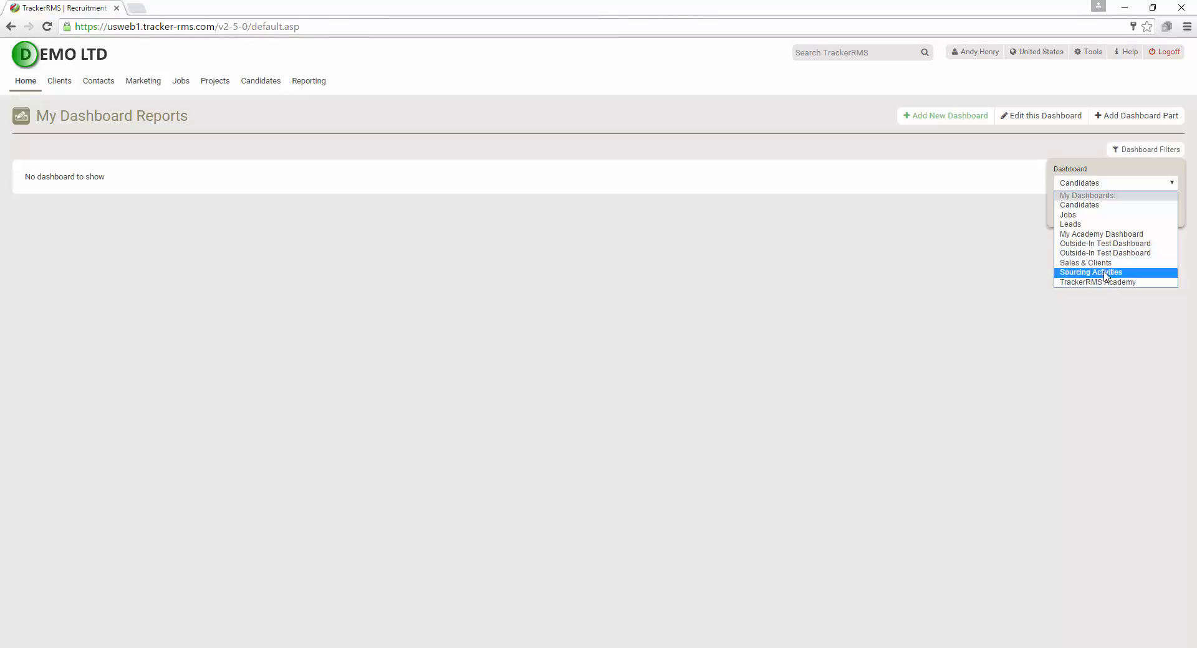
pyautogui.click(1100, 235)
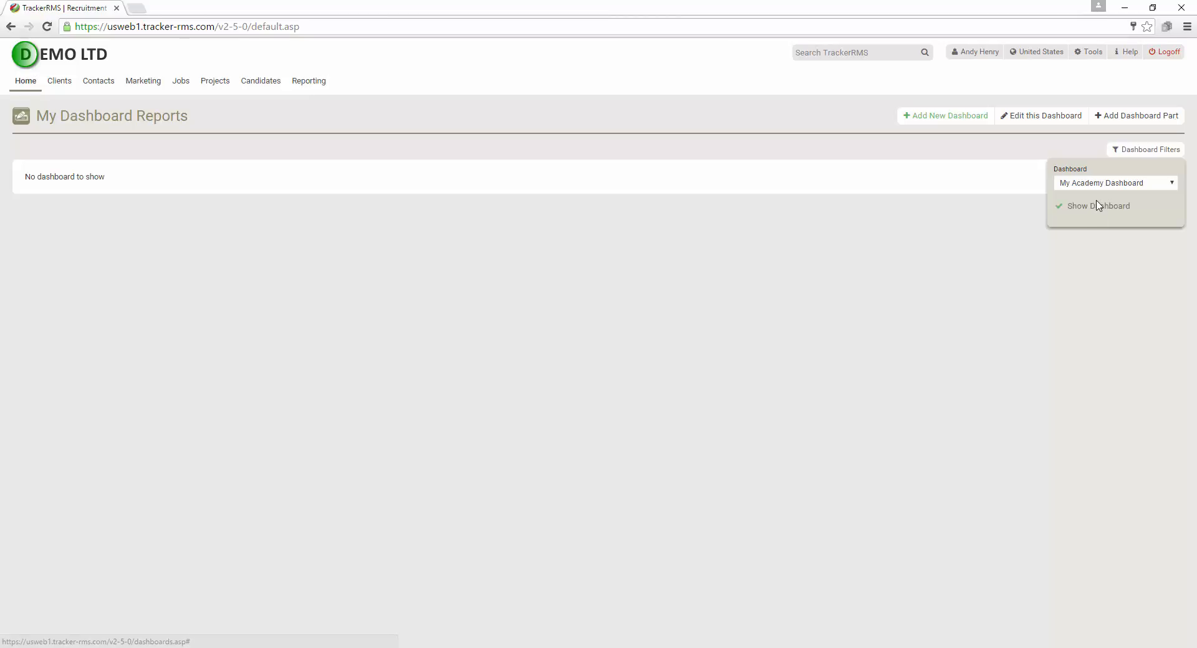
pyautogui.click(1098, 212)
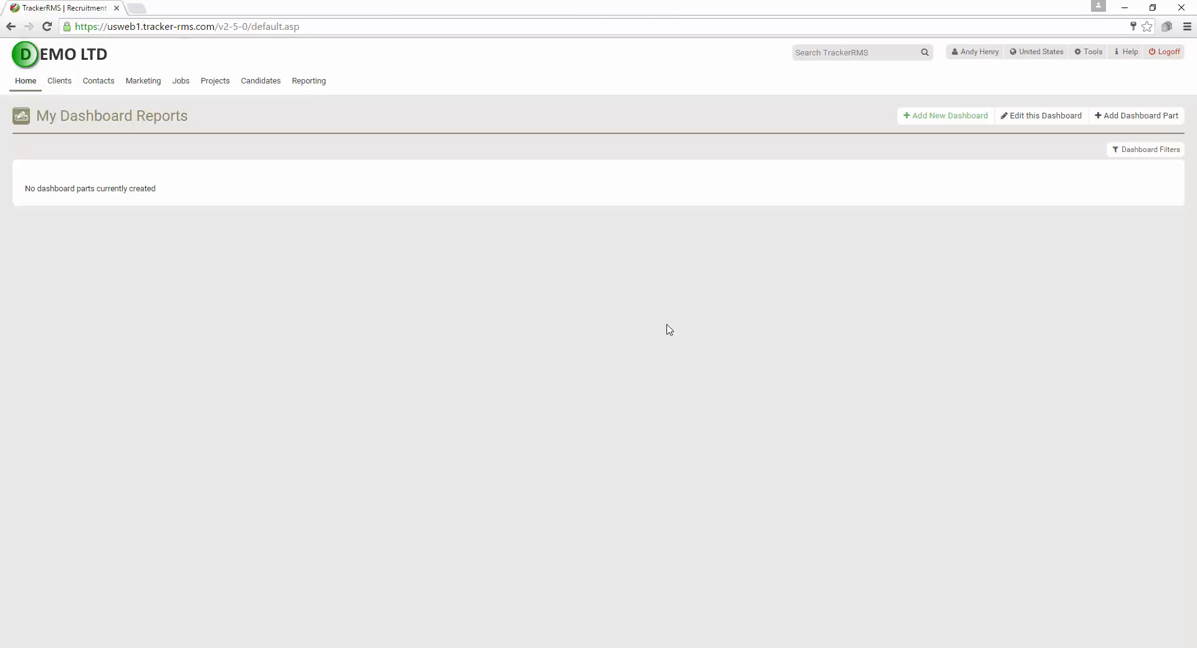
# Add a Standard Dashboard Part showing the My Tasks report to the dashboard
pyautogui.click(1141, 117)
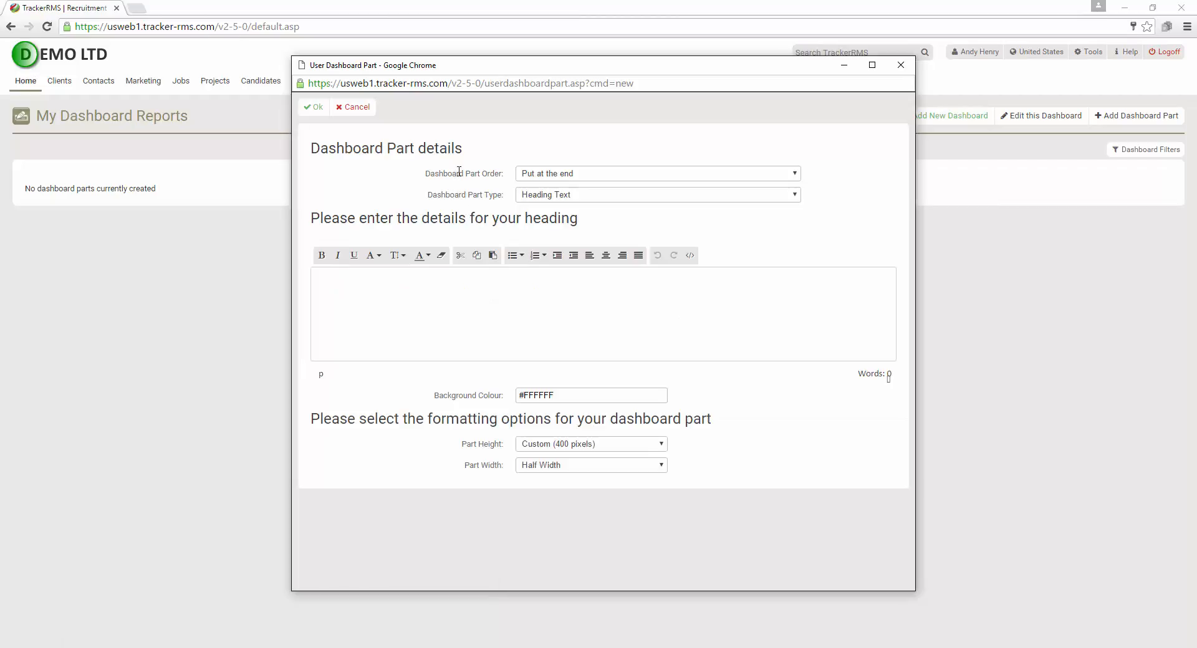
pyautogui.click(638, 174)
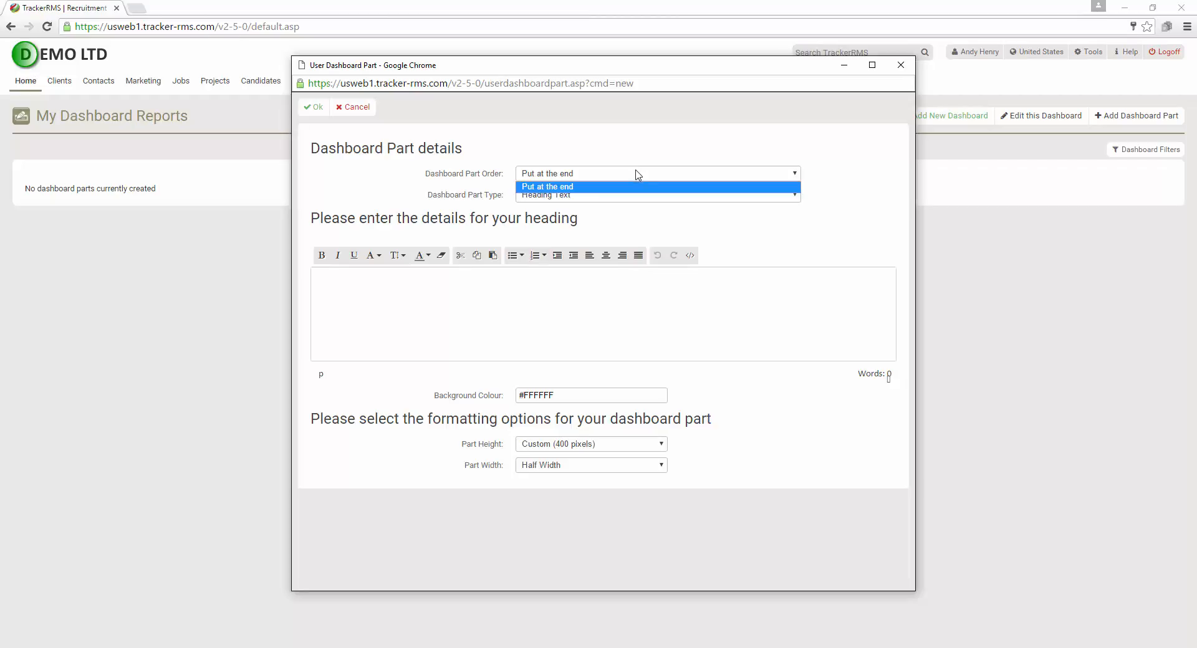
pyautogui.click(513, 172)
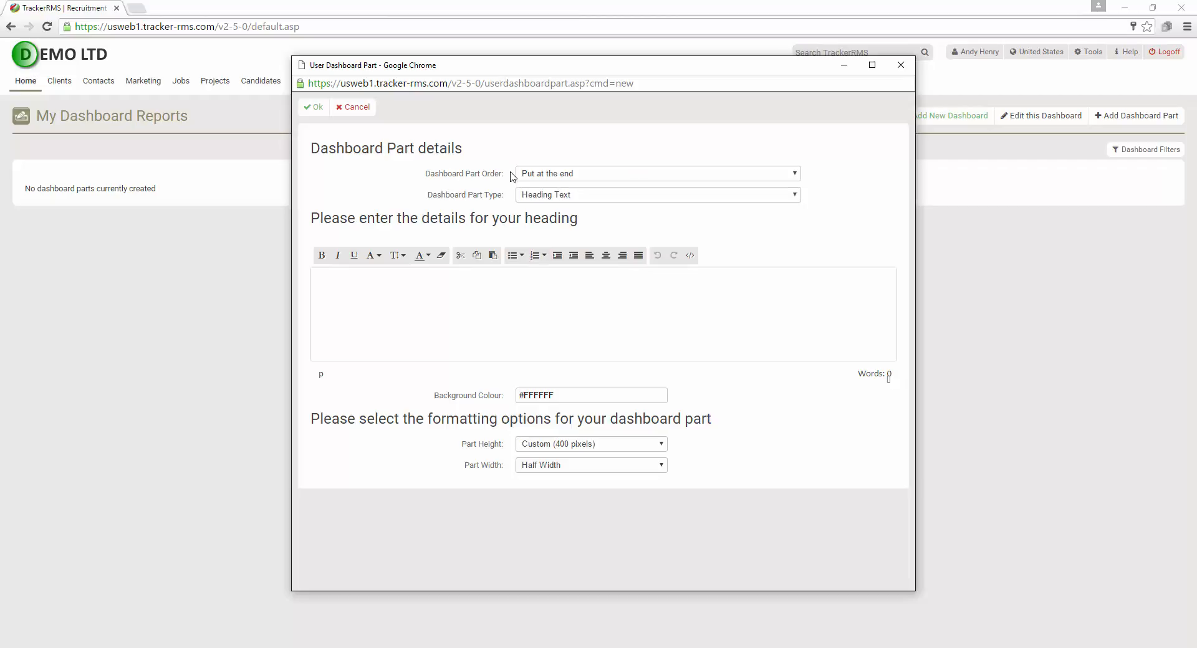
pyautogui.click(539, 198)
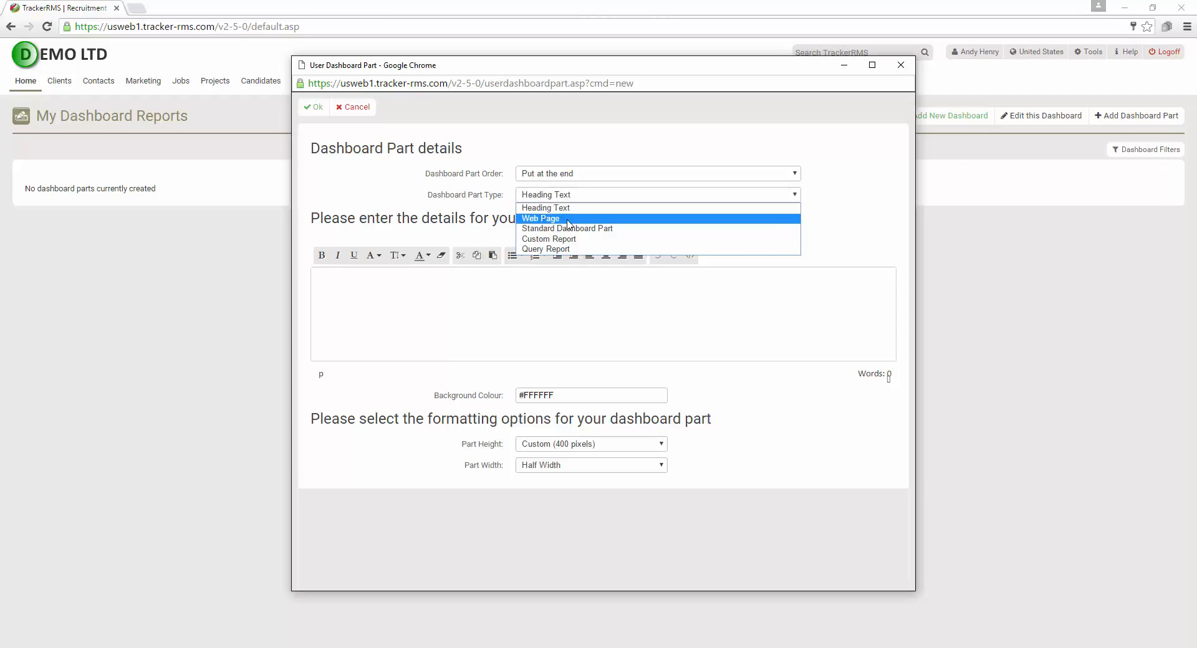
pyautogui.click(644, 236)
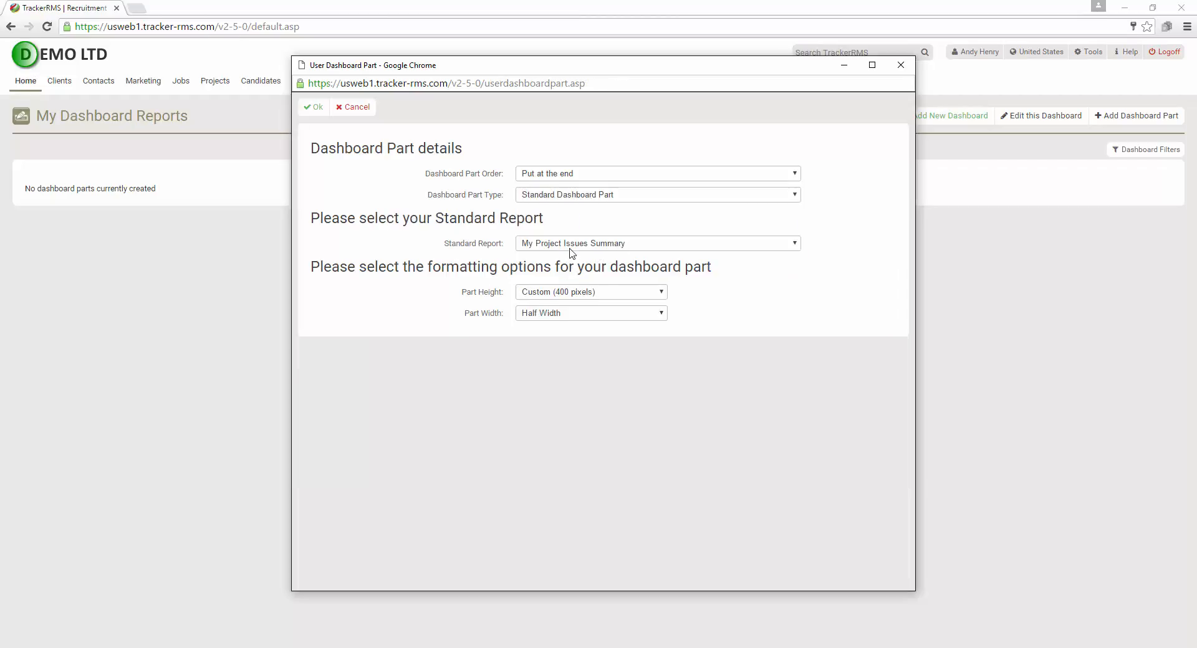
pyautogui.click(571, 244)
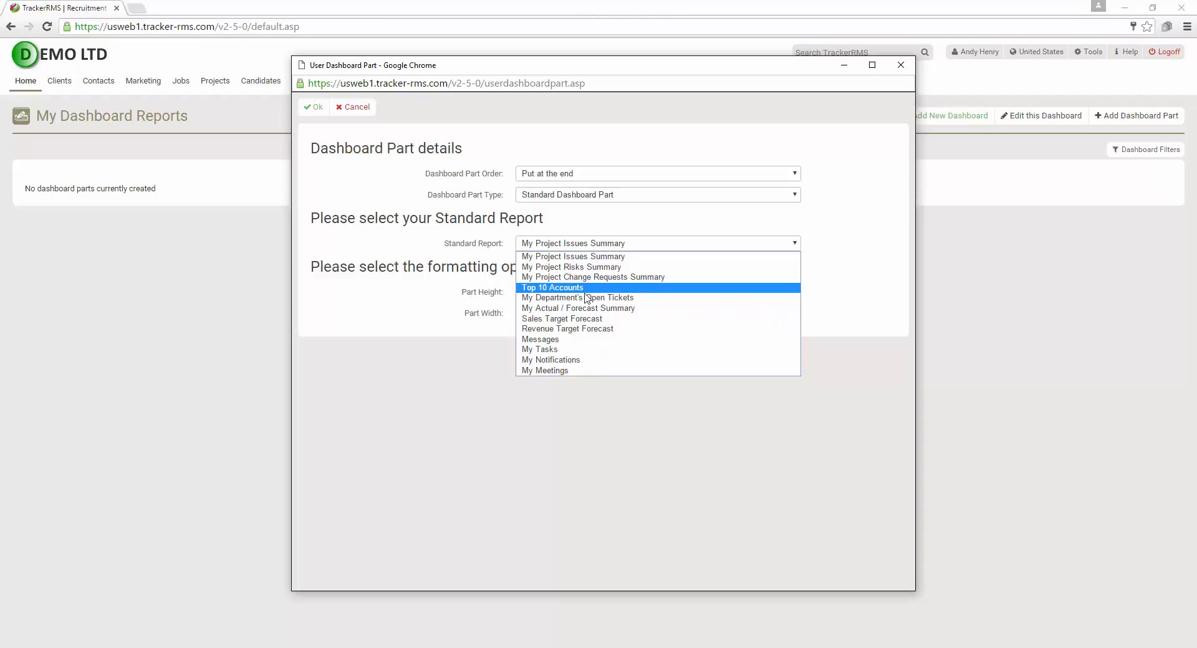
pyautogui.click(579, 350)
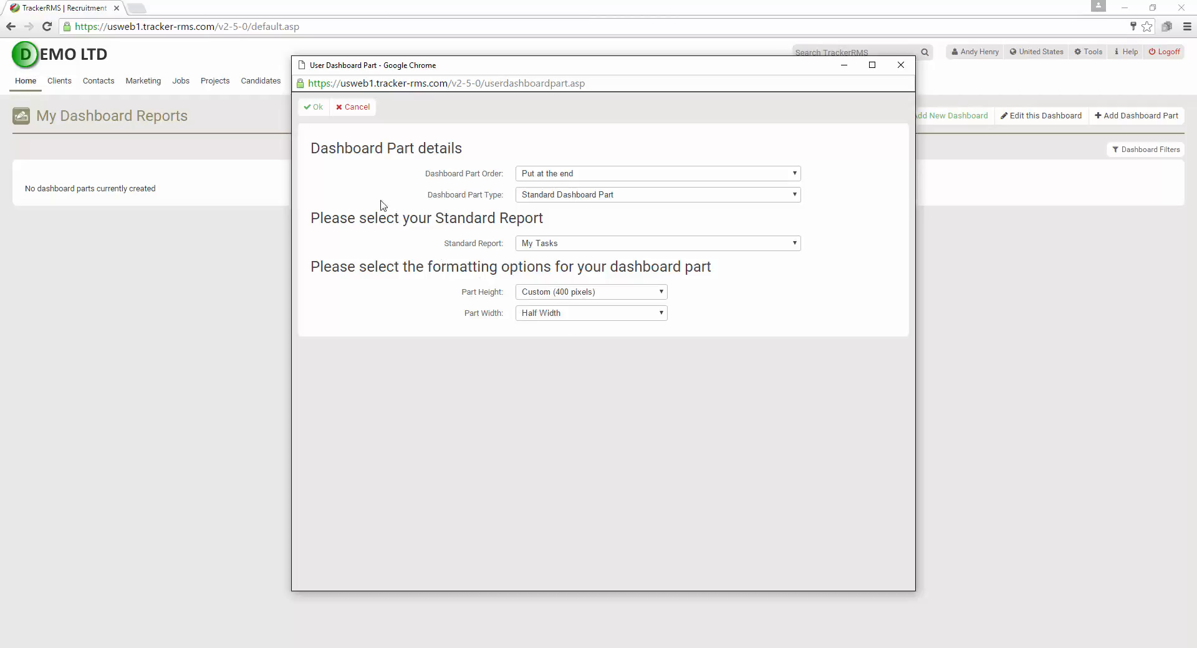
pyautogui.click(320, 119)
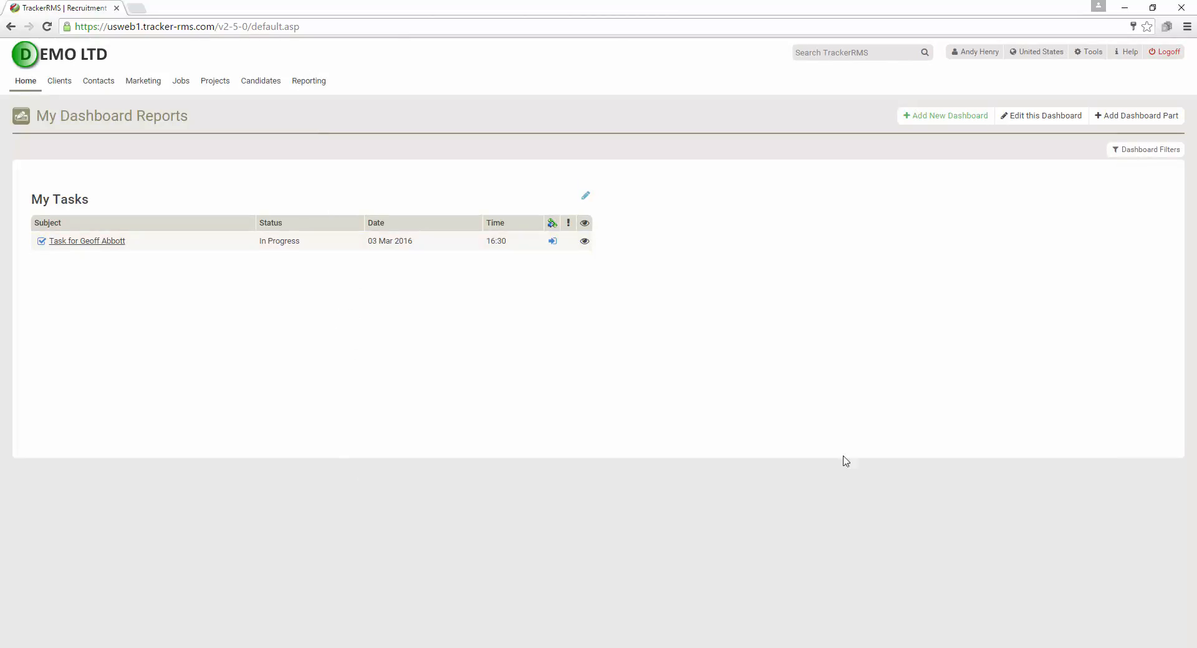
# Add a Custom Report part for "Candidates created on the system", put at the end of the dashboard
pyautogui.click(1138, 117)
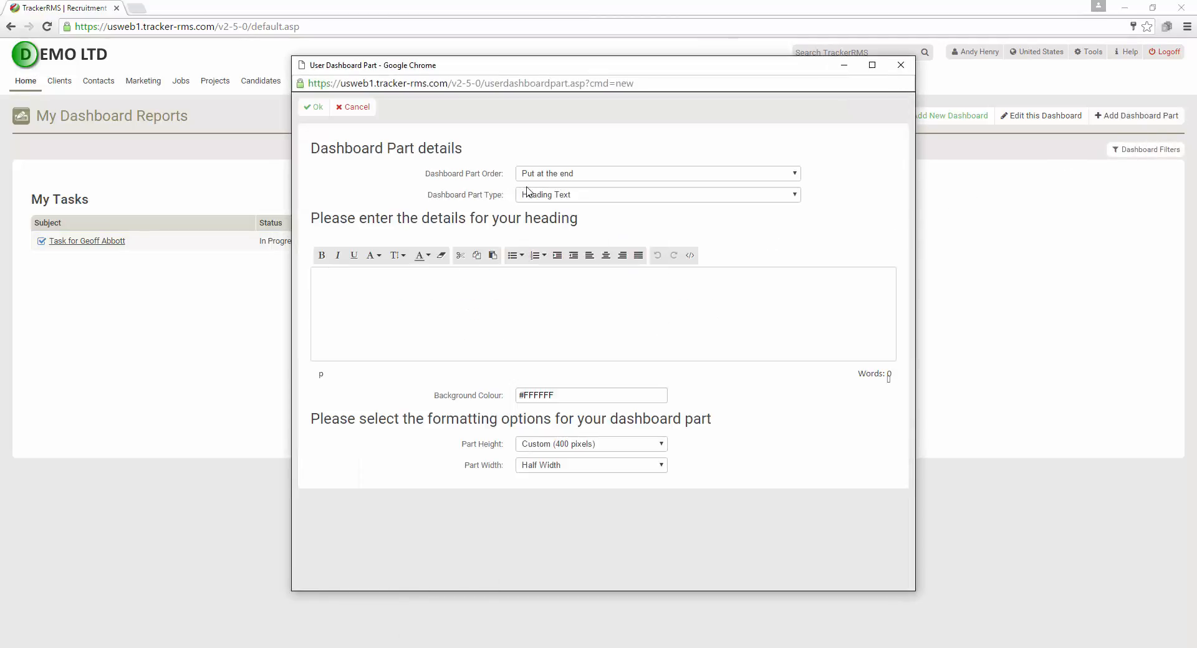
pyautogui.click(532, 195)
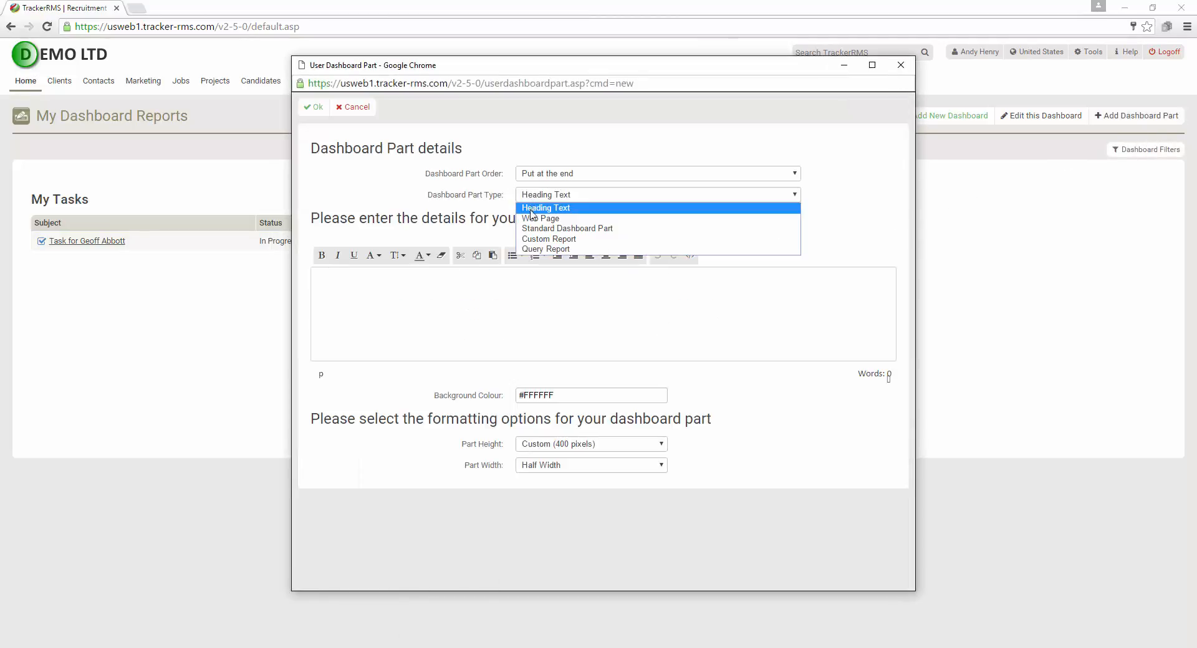
pyautogui.click(531, 241)
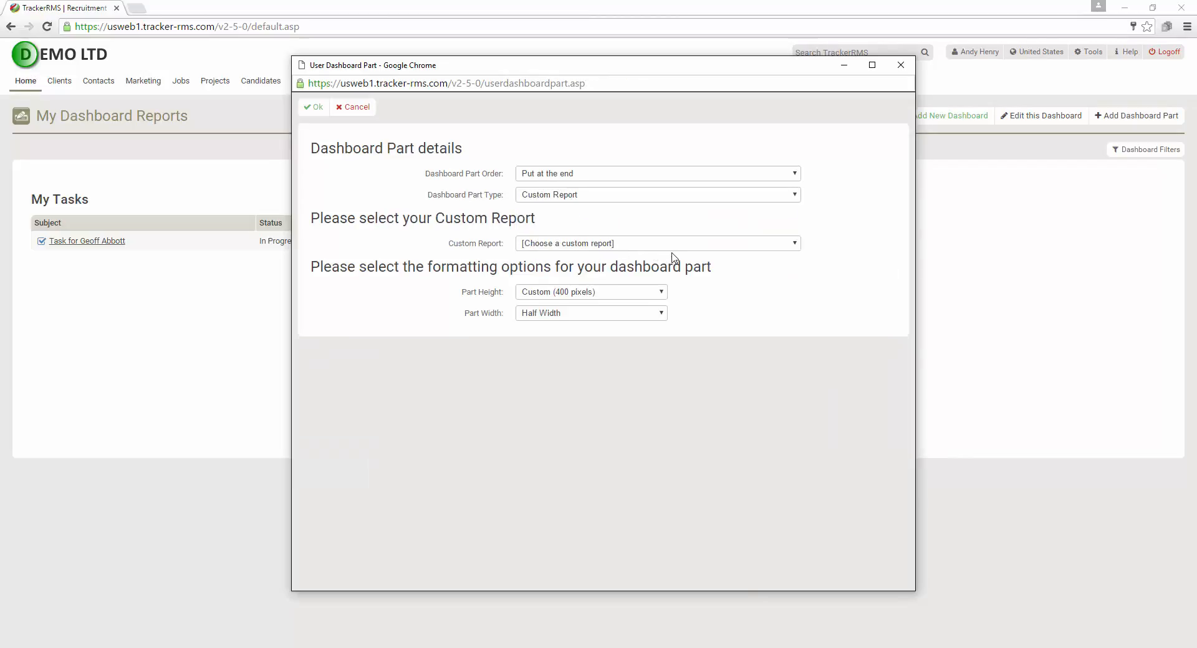
pyautogui.click(676, 244)
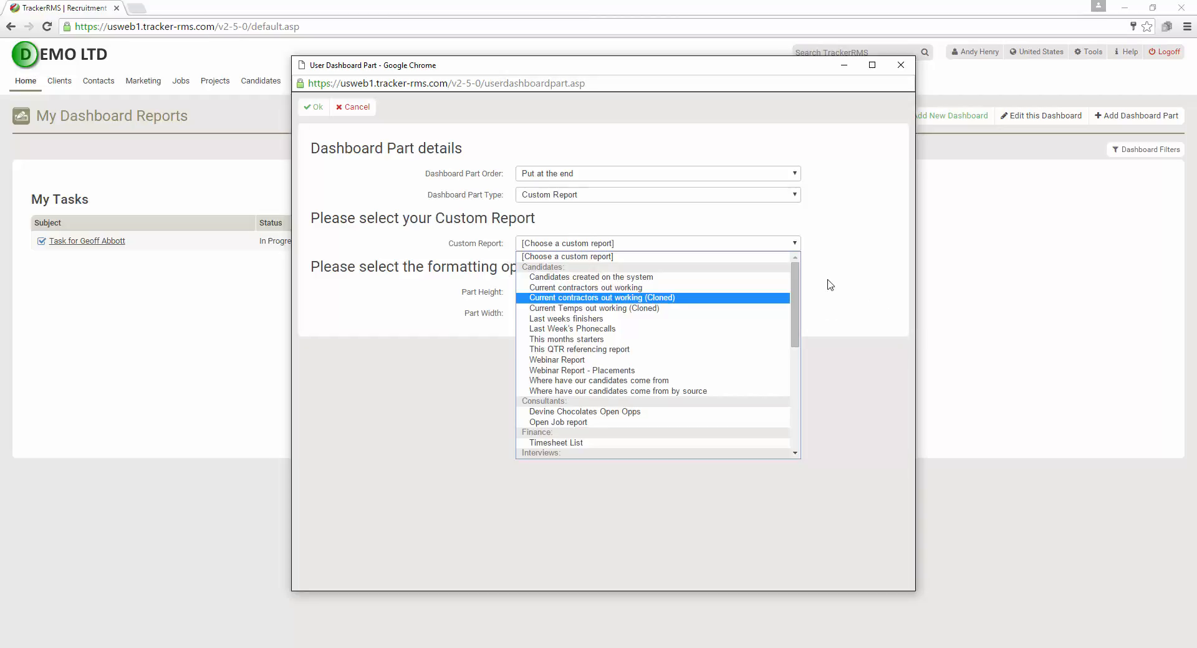
pyautogui.moveTo(799, 270); pyautogui.dragTo(761, 390)
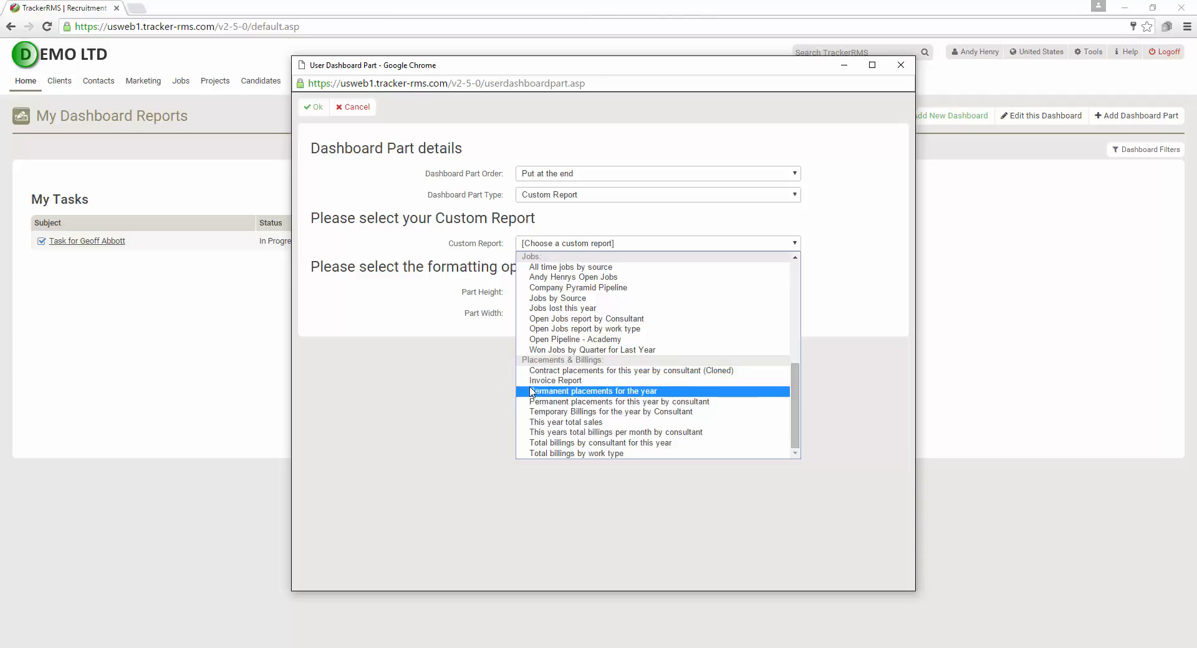
pyautogui.scroll(5, 540, 386)
pyautogui.click(596, 277)
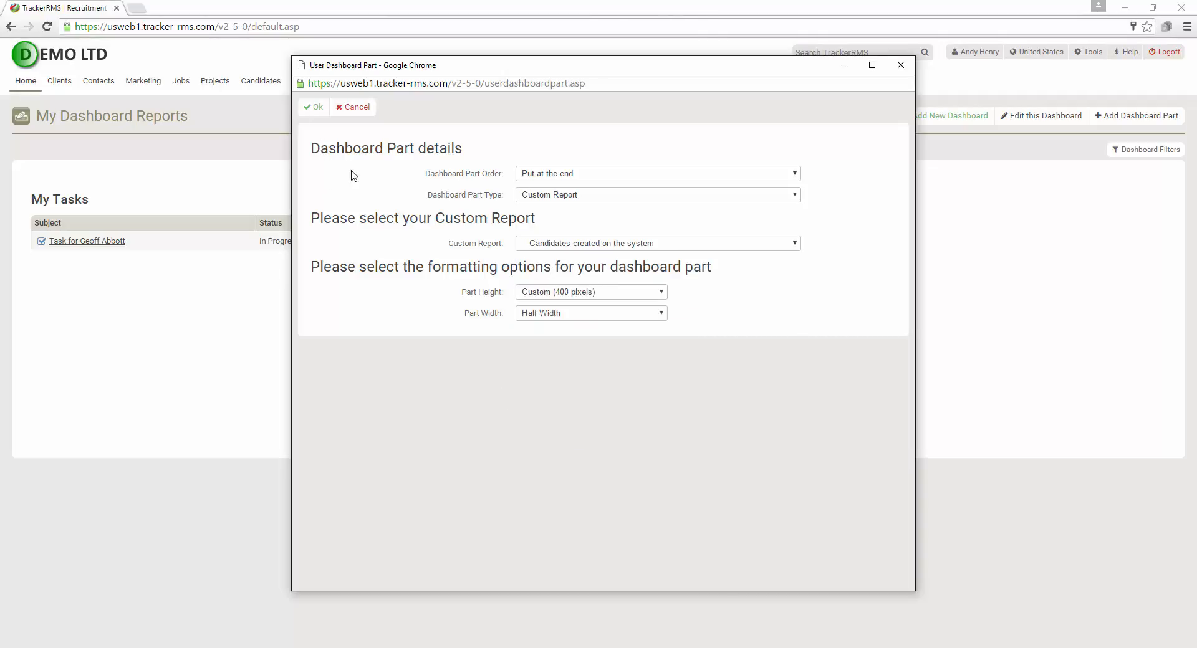
pyautogui.click(595, 174)
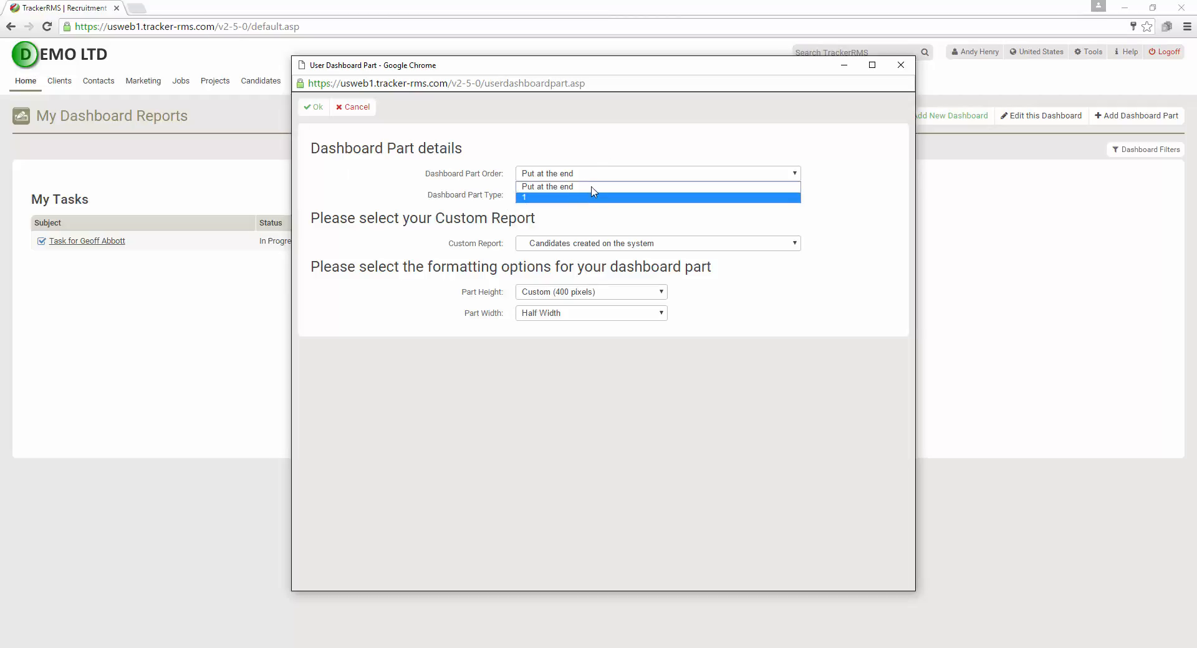
pyautogui.click(591, 186)
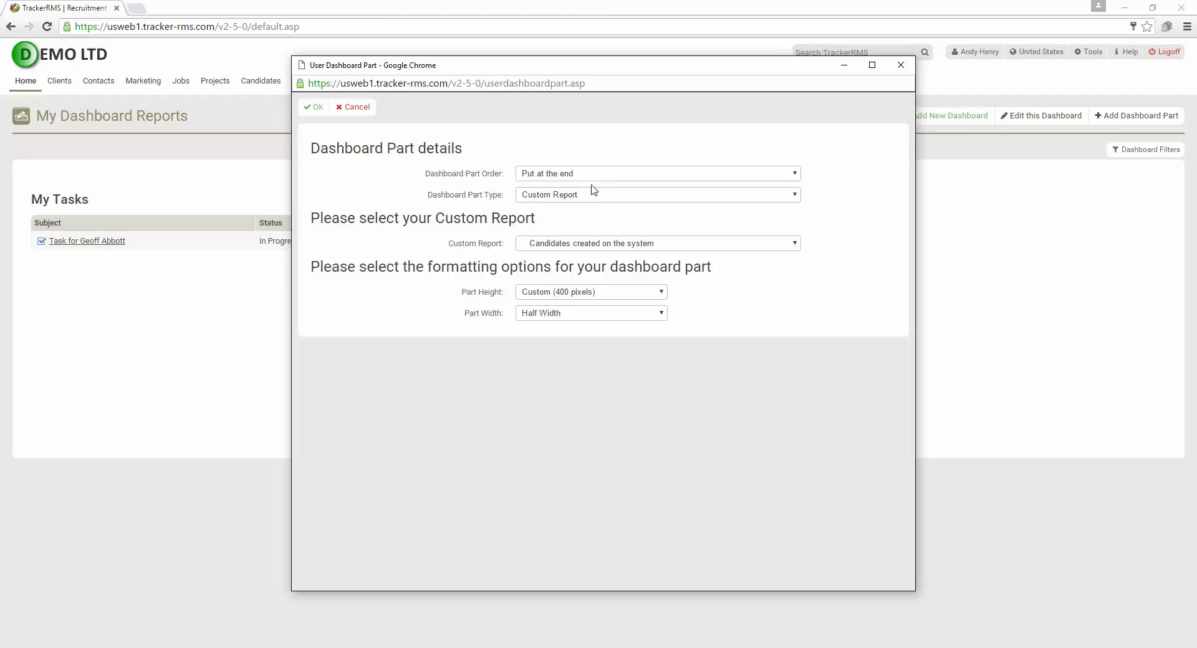
pyautogui.click(314, 107)
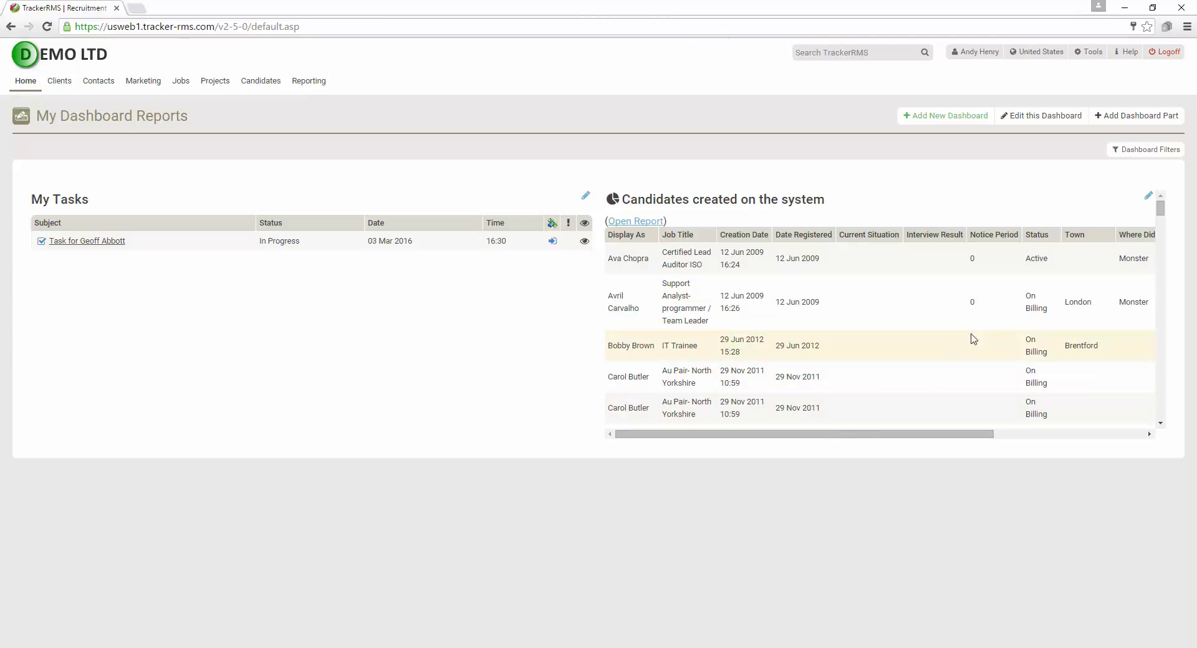
# Start a new Heading Text dashboard part and enter "TrackerRMS Academy" as its heading
pyautogui.click(1141, 115)
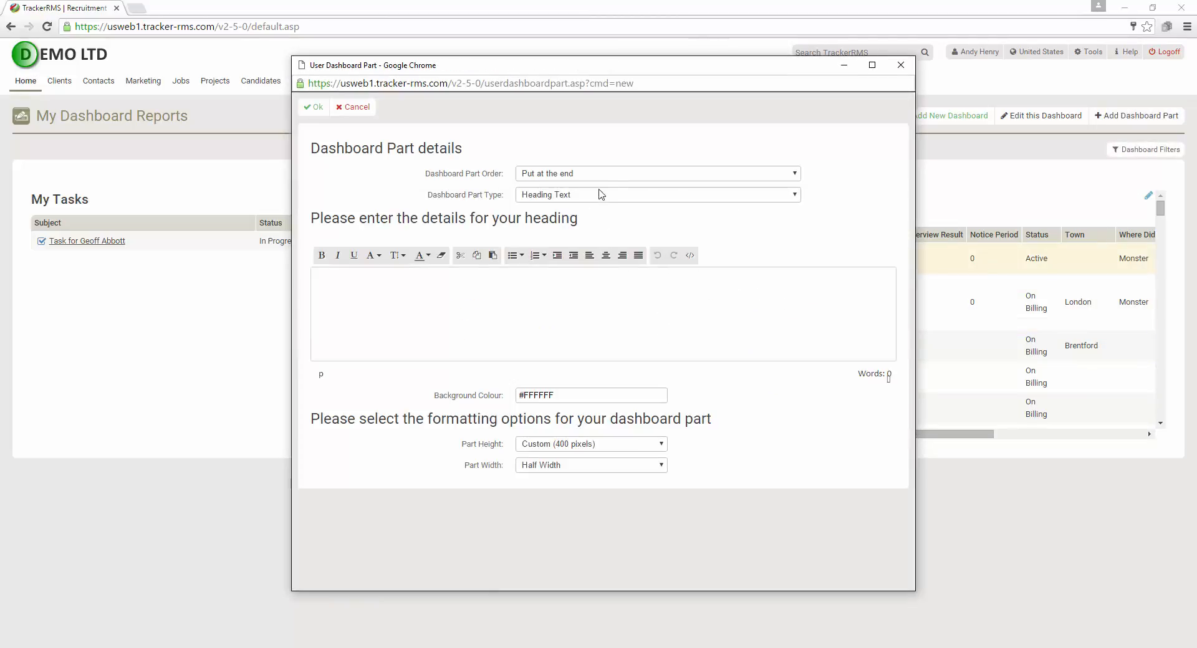
pyautogui.click(426, 296)
pyautogui.write('TrackerRMS Academy')
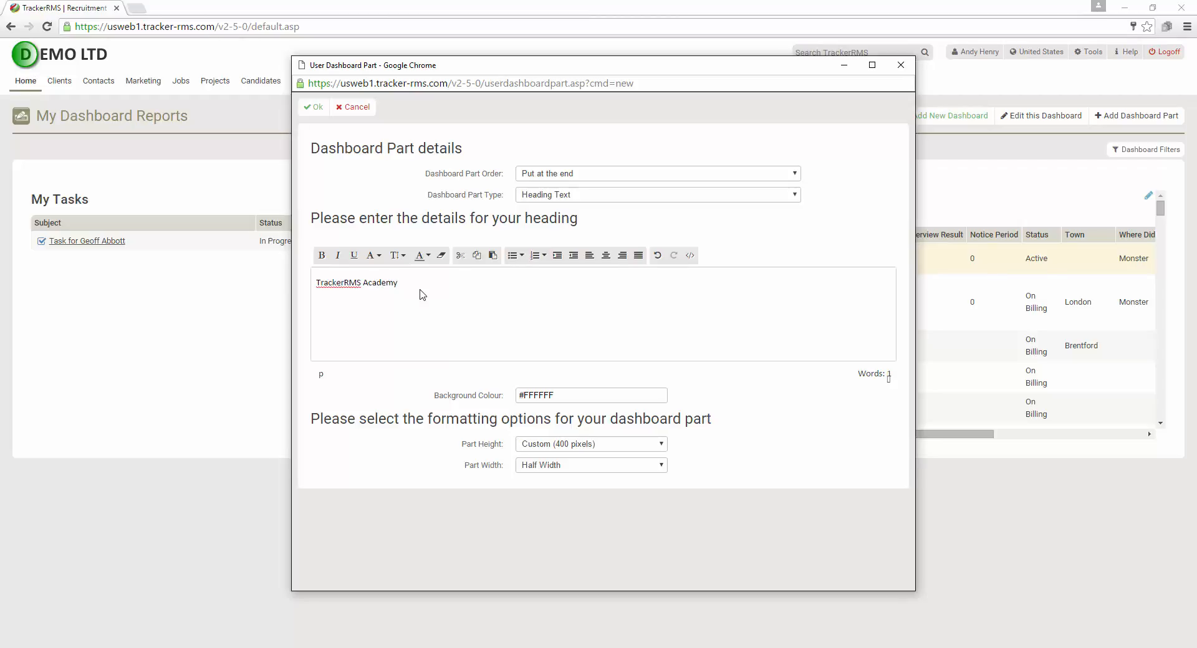
# Center the "TrackerRMS Academy" heading text and set the part's width to Full Width
pyautogui.moveTo(426, 283); pyautogui.dragTo(179, 267)
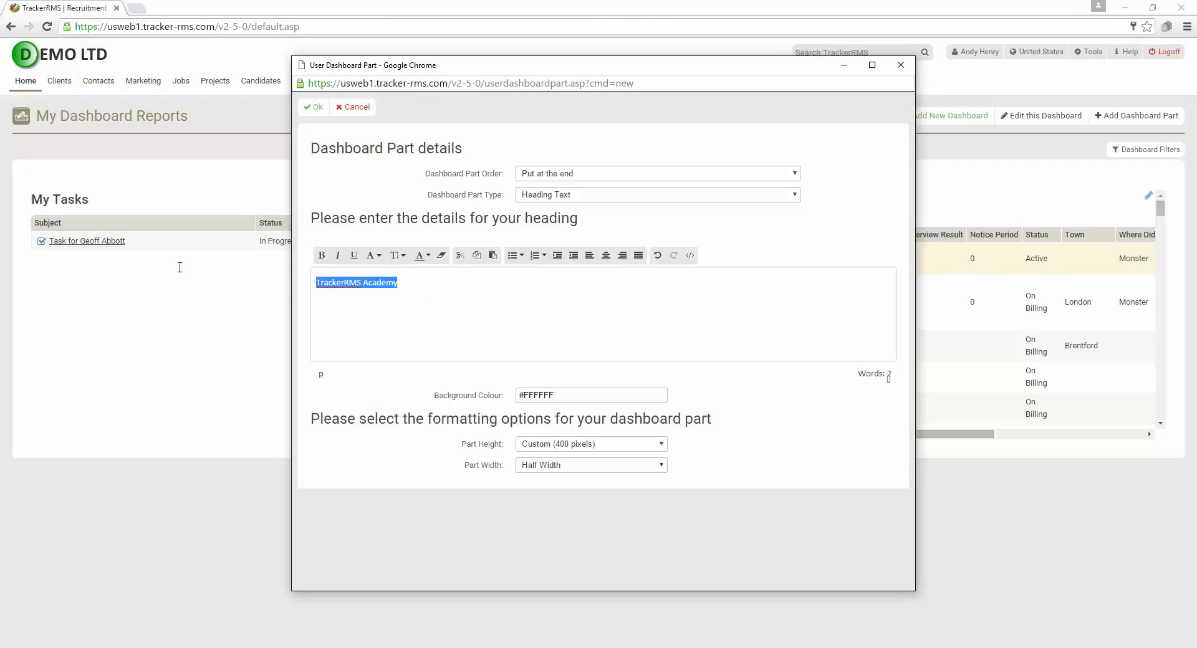
pyautogui.click(592, 466)
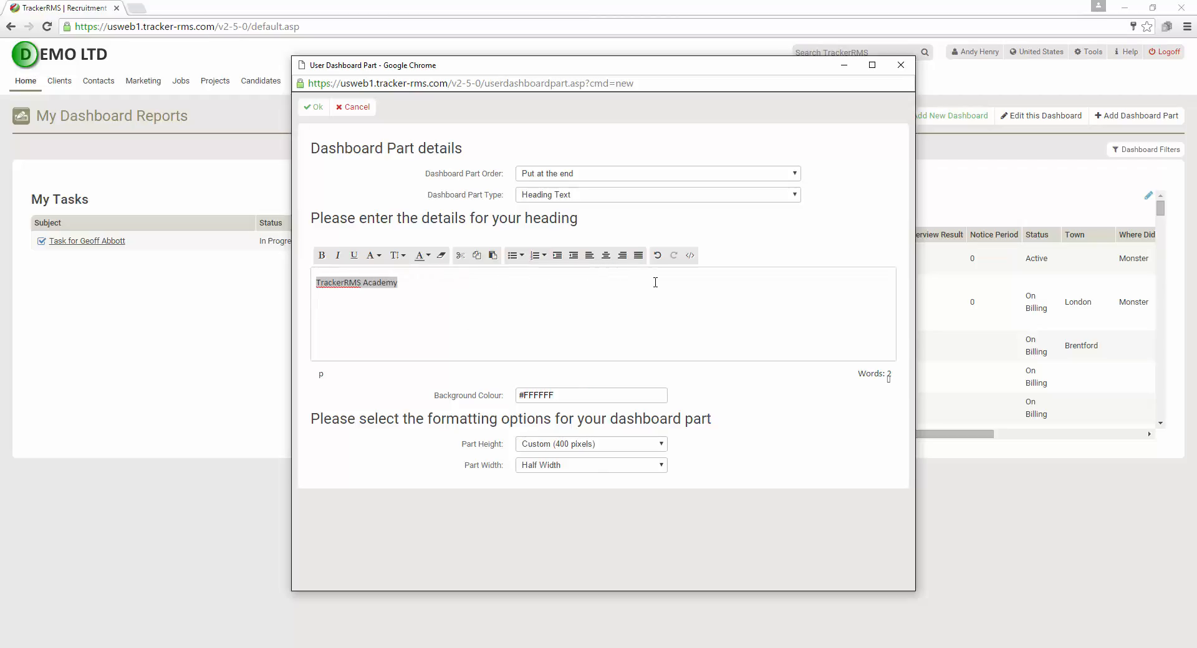
pyautogui.click(605, 255)
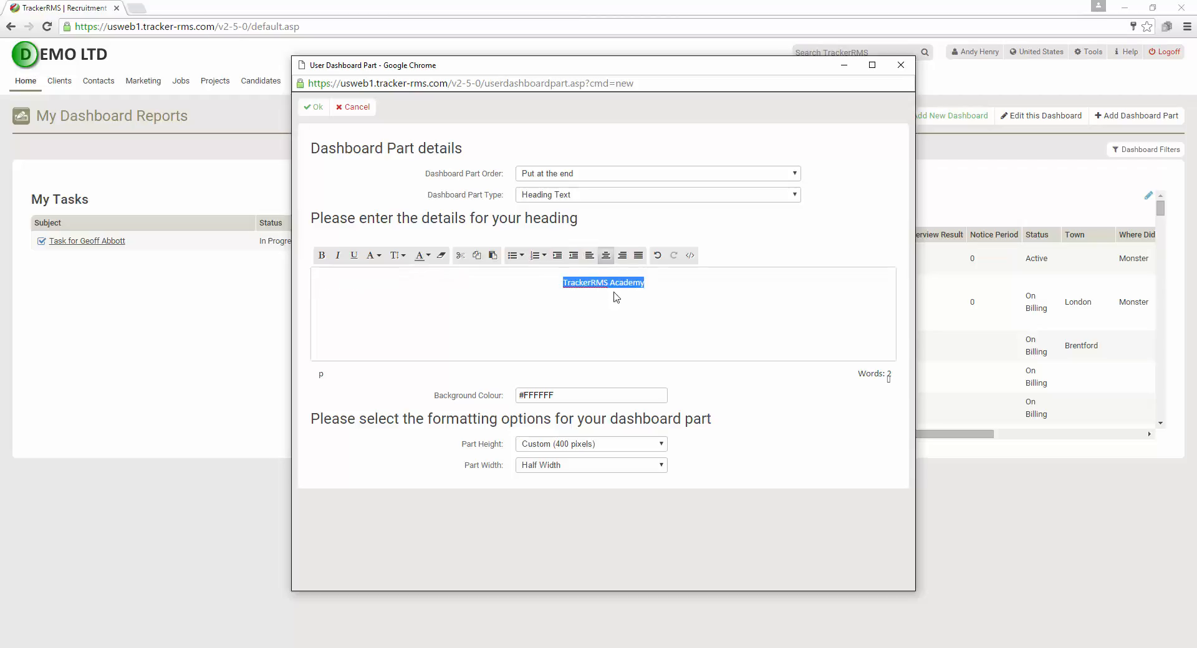
pyautogui.click(660, 285)
pyautogui.moveTo(659, 285); pyautogui.dragTo(562, 284)
pyautogui.click(545, 465)
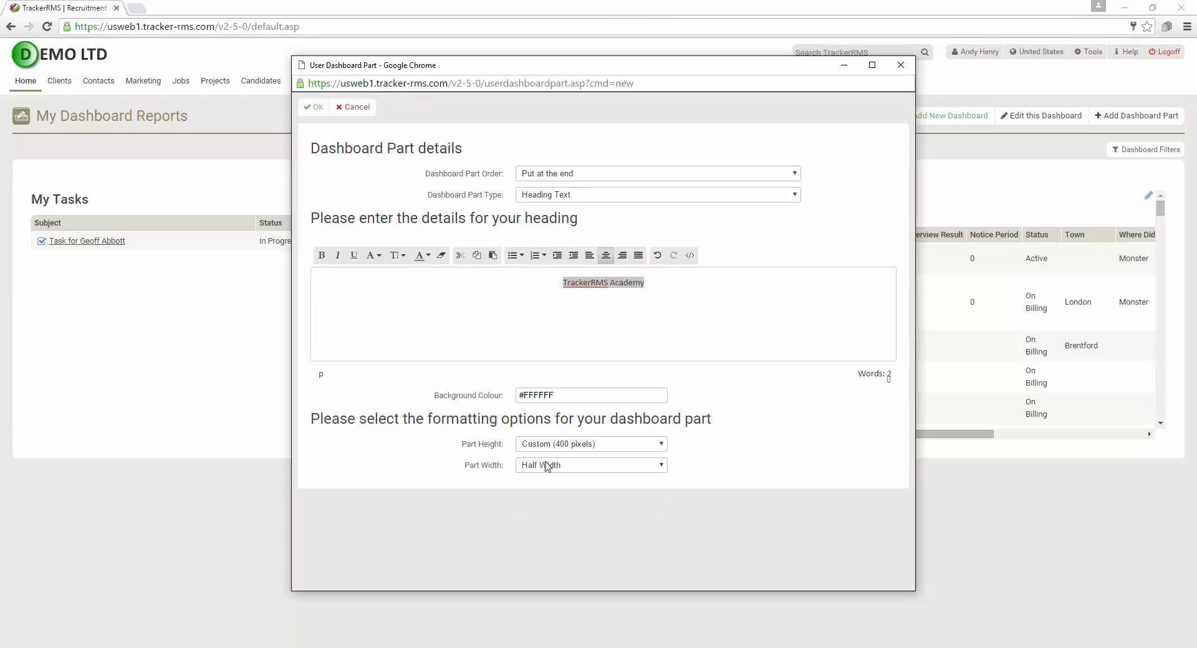
pyautogui.click(546, 512)
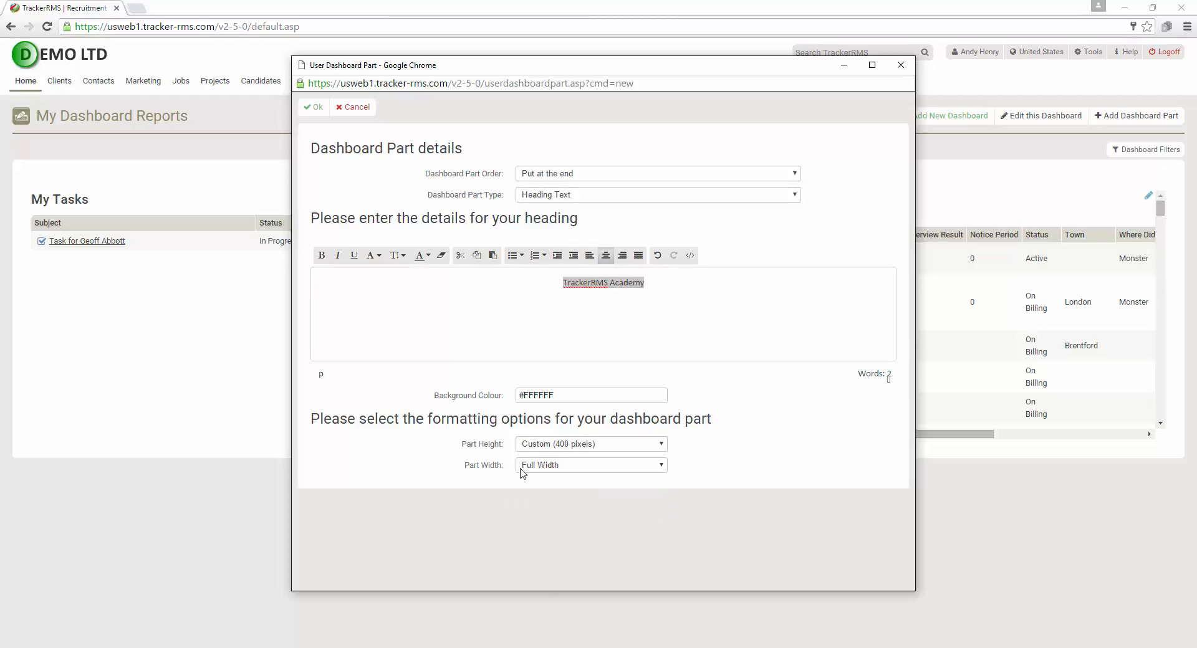
# Set the "TrackerRMS Academy" heading text to 36pt and save the heading part to the dashboard
pyautogui.click(436, 347)
pyautogui.tripleClick(612, 284)
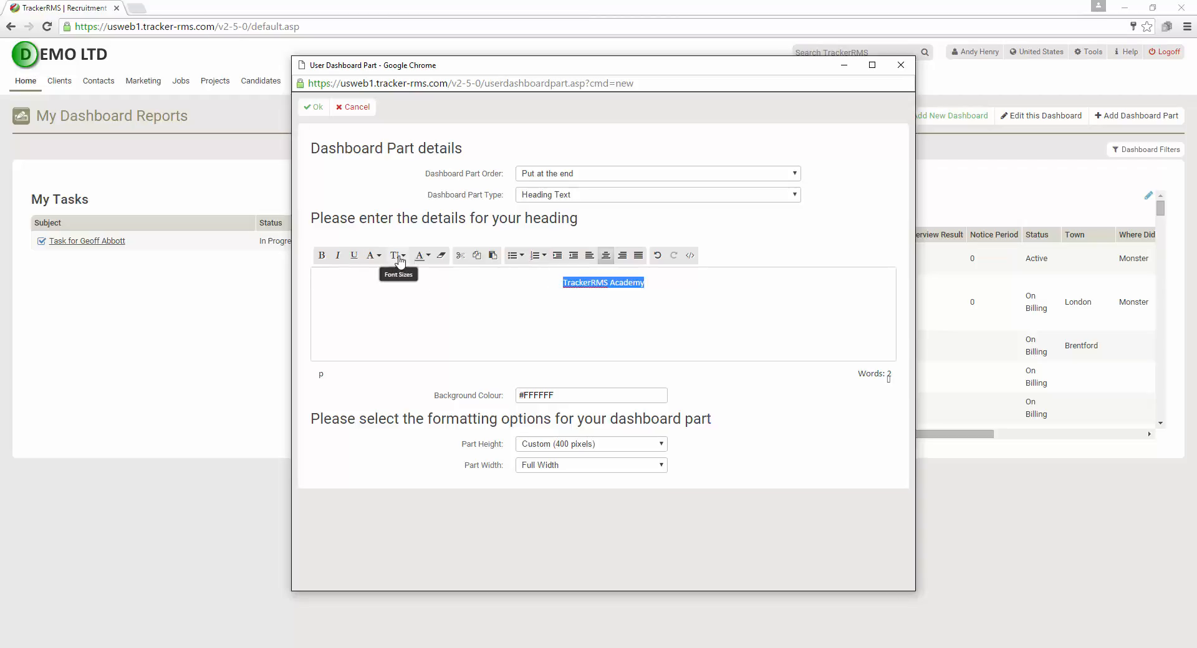
pyautogui.click(376, 256)
pyautogui.click(377, 255)
pyautogui.click(397, 256)
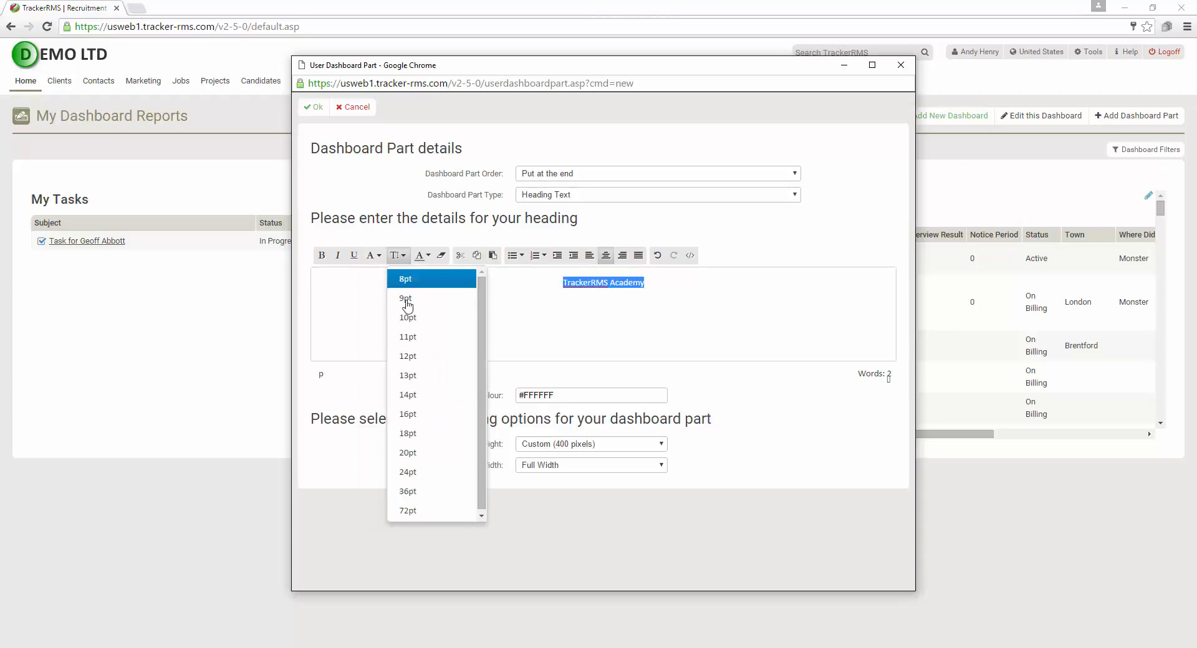
pyautogui.click(413, 492)
pyautogui.click(572, 341)
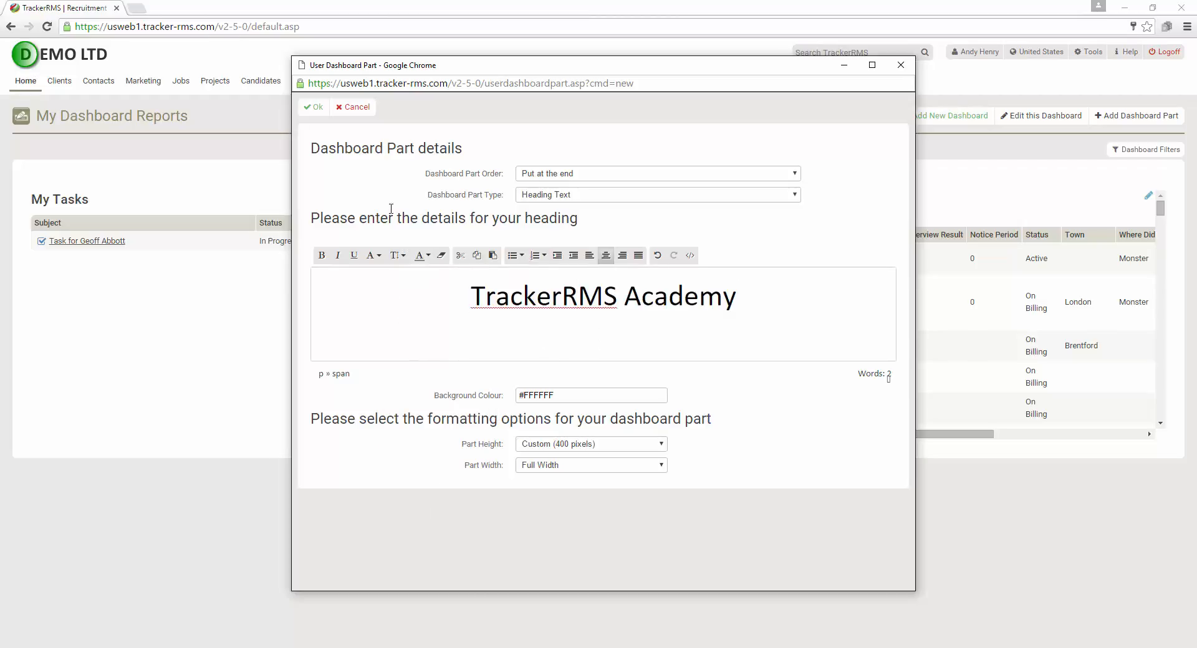
pyautogui.click(313, 106)
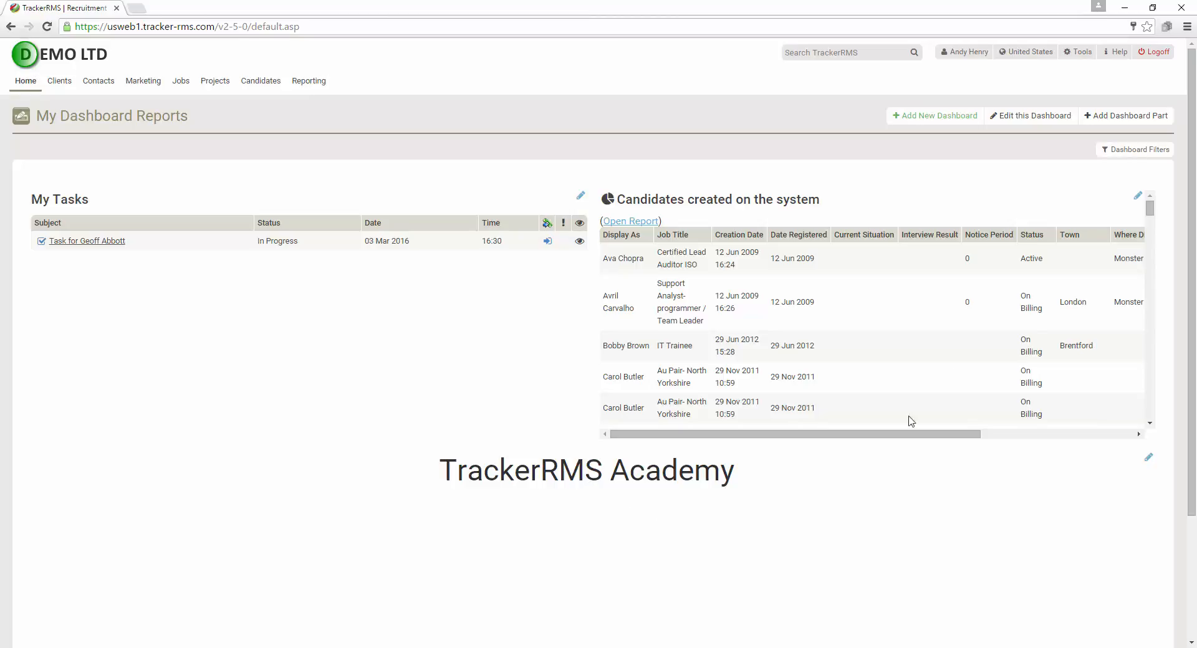
# Add a Custom Report part for "Current contractors out working", put at the end of the dashboard
pyautogui.click(1124, 118)
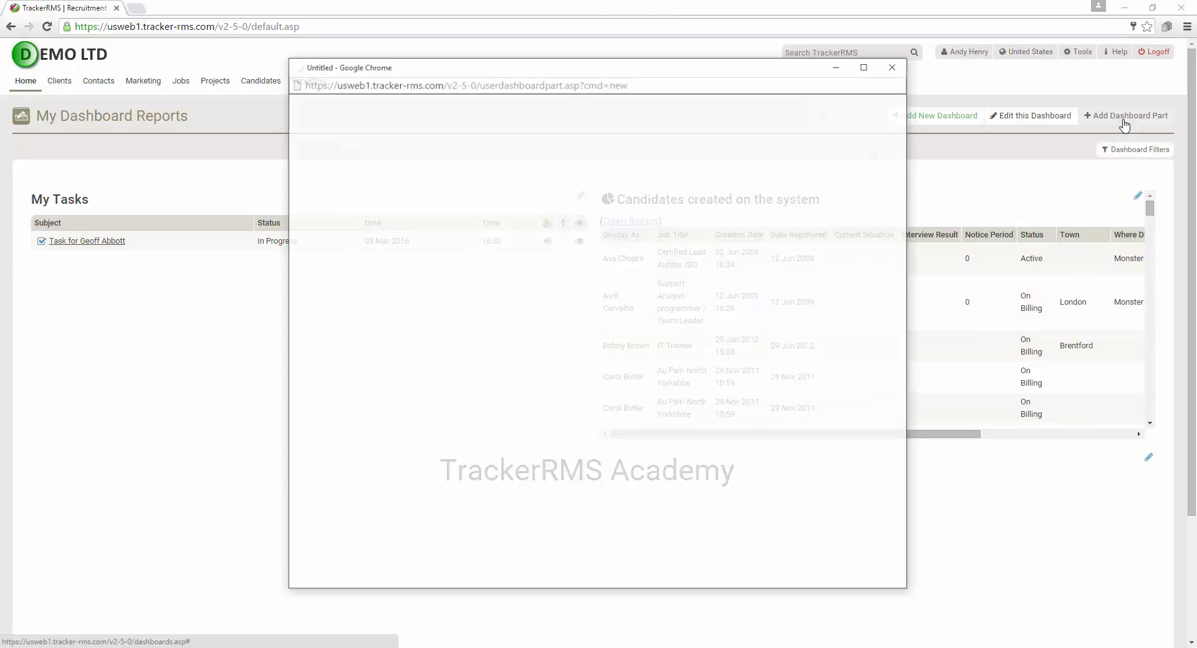
pyautogui.click(577, 173)
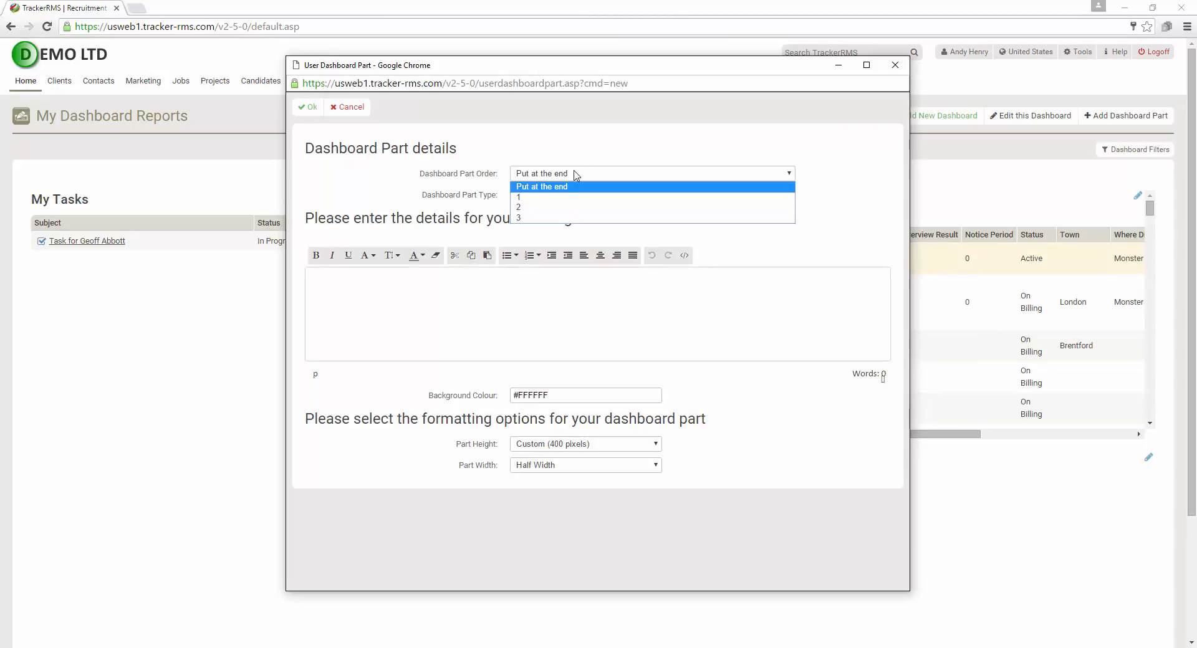
pyautogui.click(564, 176)
pyautogui.click(563, 195)
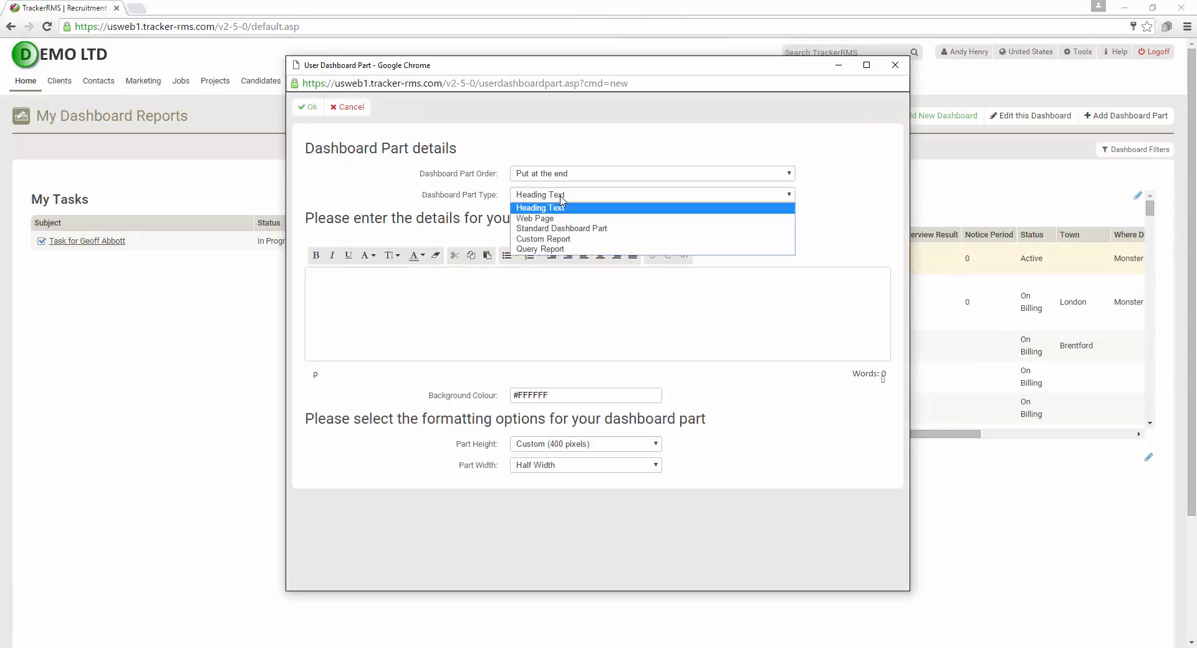
pyautogui.click(570, 243)
pyautogui.click(578, 244)
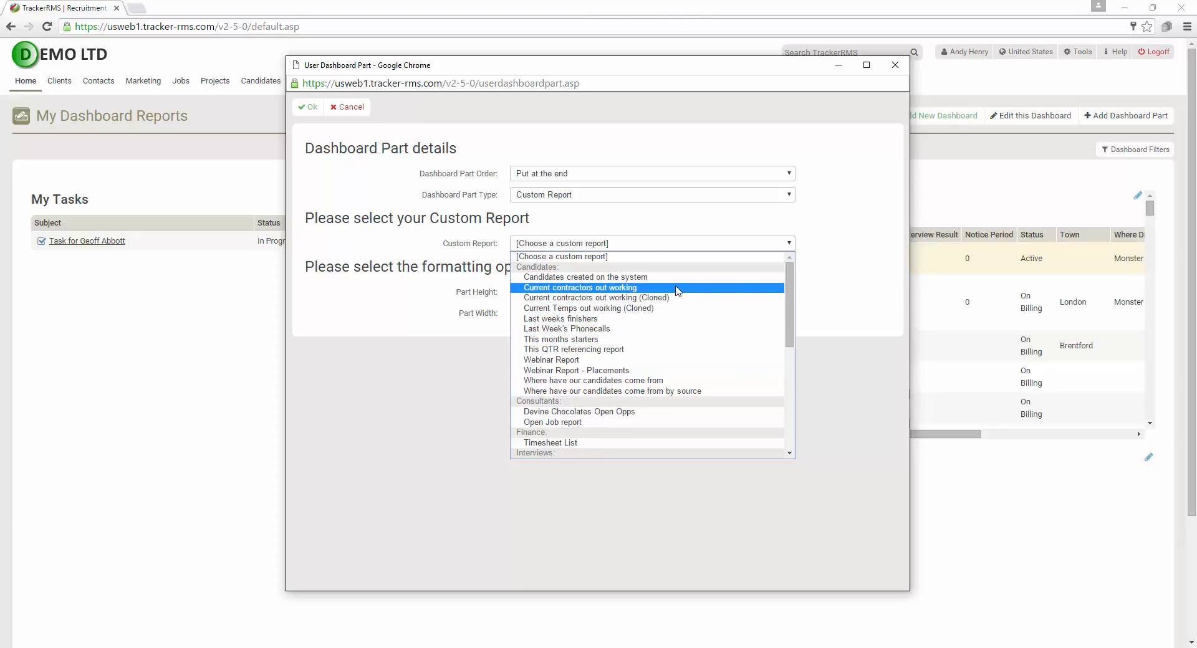
pyautogui.click(748, 287)
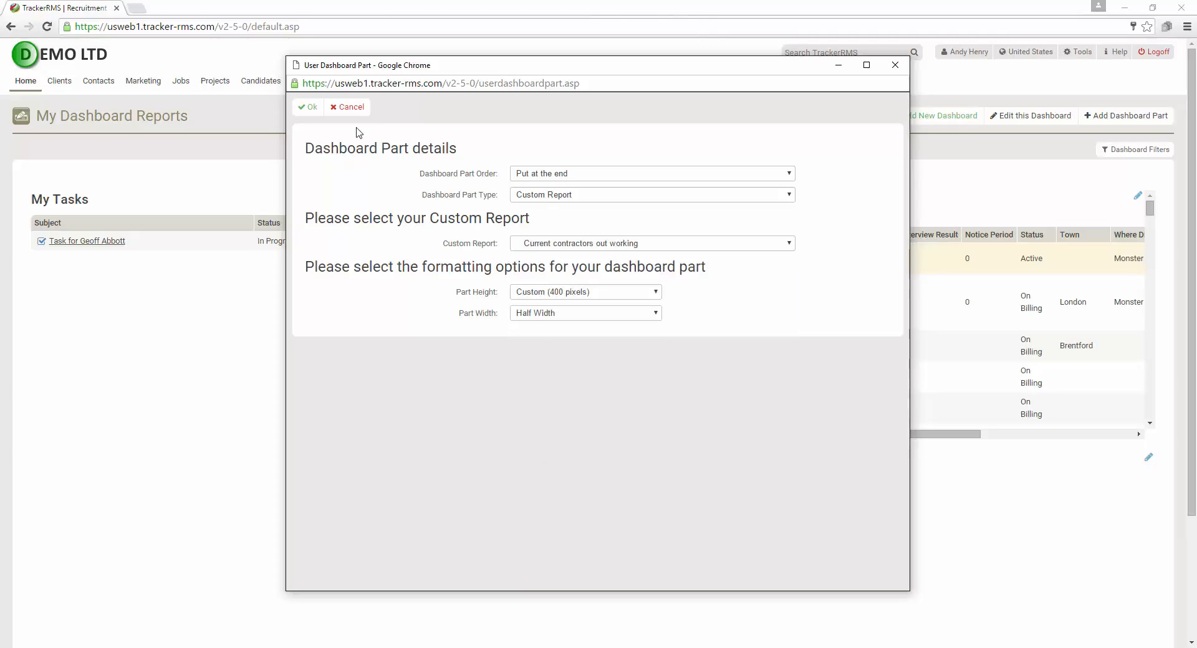
pyautogui.click(308, 110)
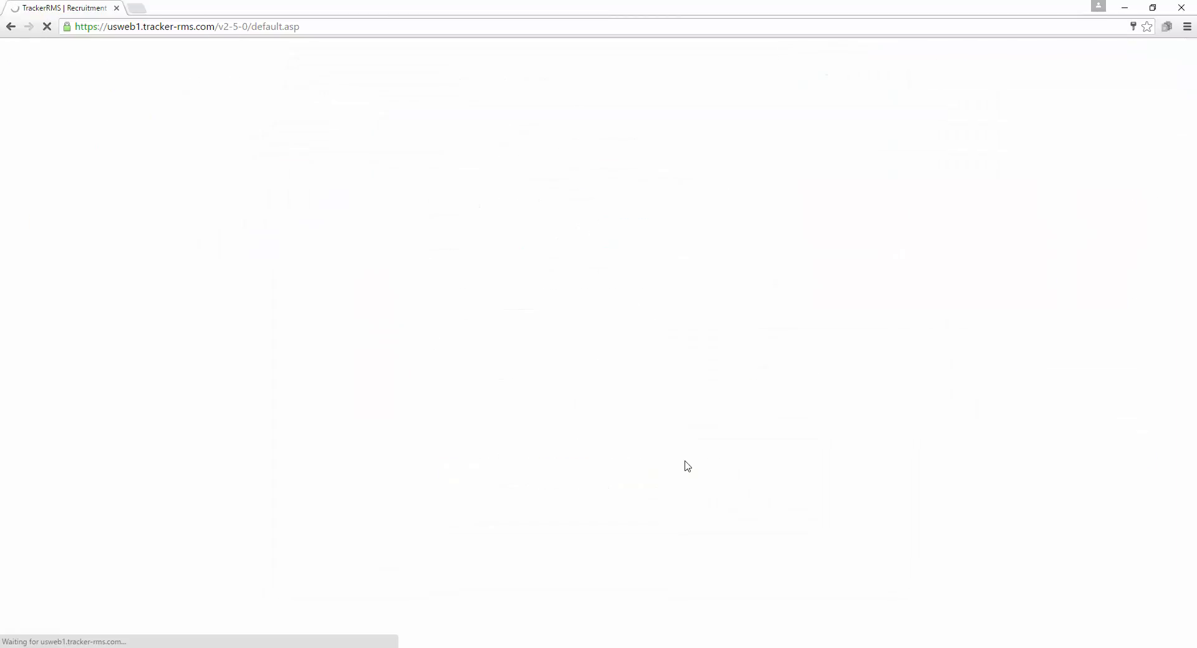
# Change the Dashboard Part Order of the "Current contractors out working" part to 1 and save the part
pyautogui.scroll(-5, 689, 467)
pyautogui.scroll(-2, 662, 456)
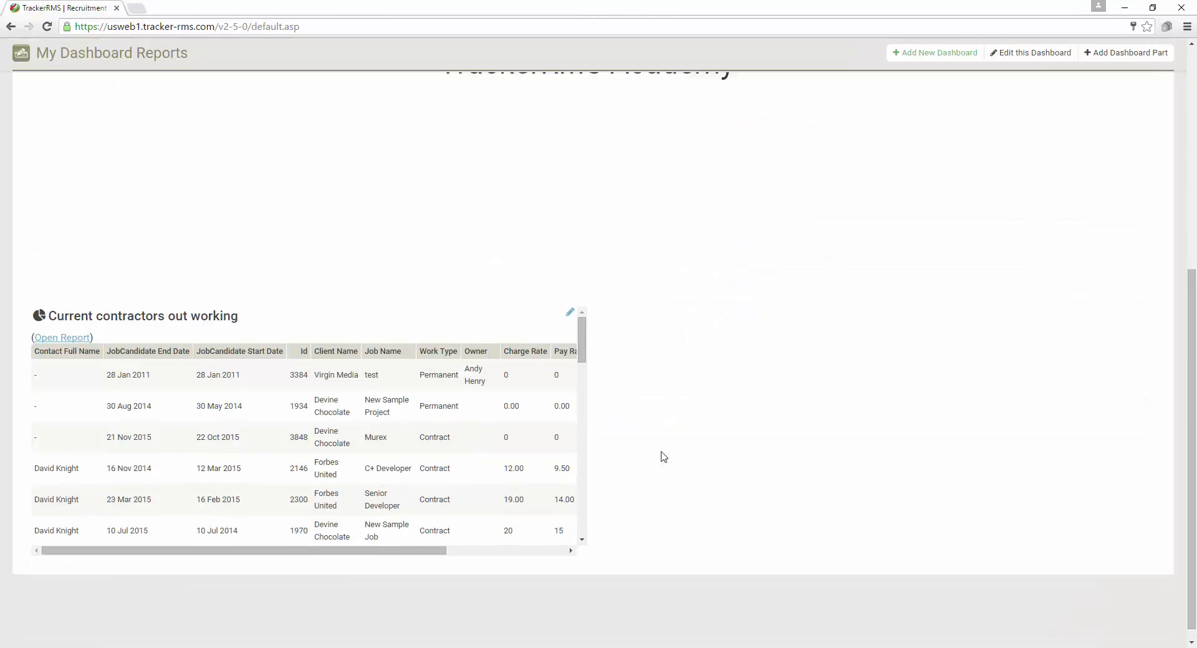
pyautogui.moveTo(332, 536); pyautogui.dragTo(446, 567)
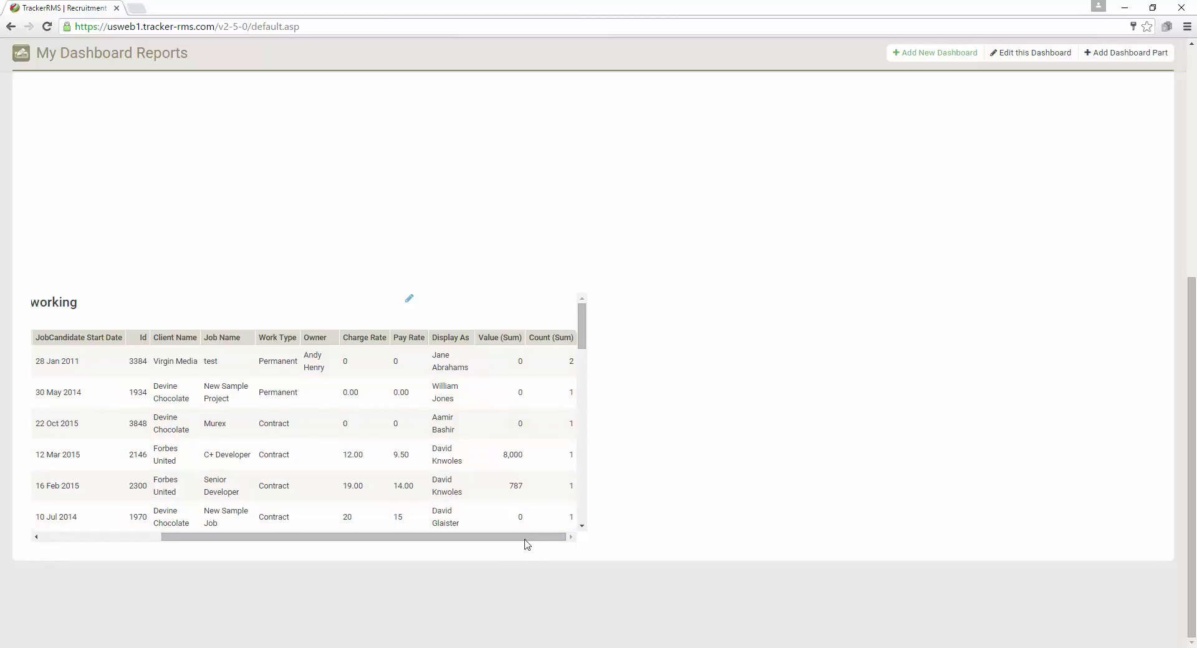
pyautogui.moveTo(527, 545); pyautogui.dragTo(344, 546)
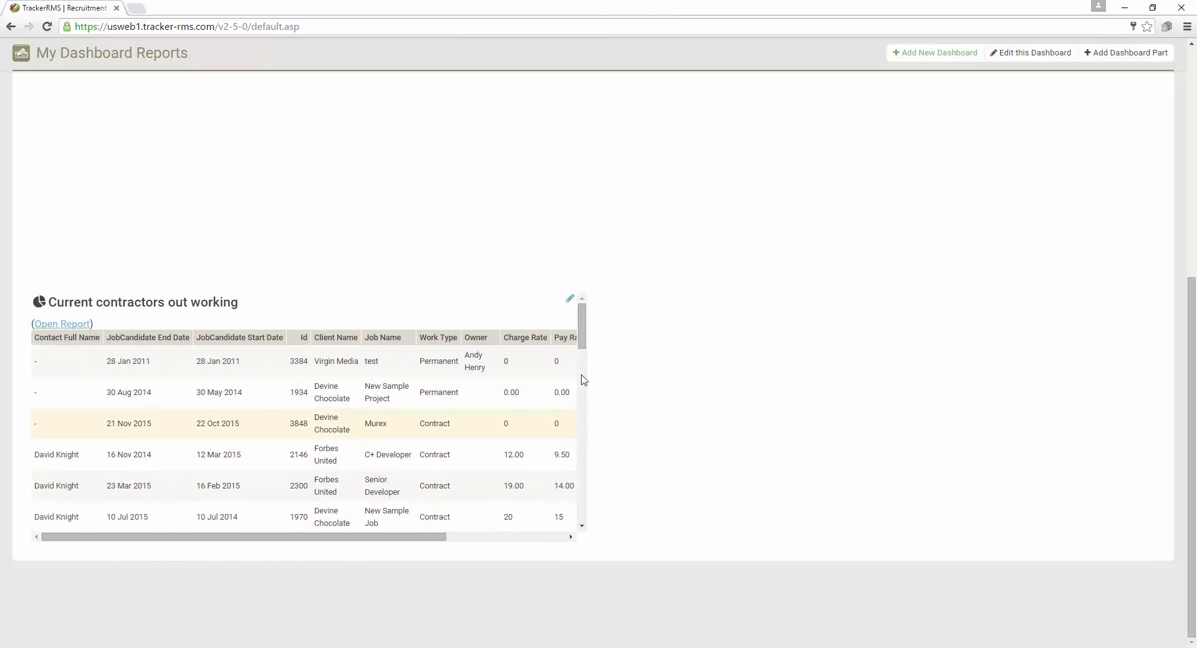
pyautogui.click(569, 299)
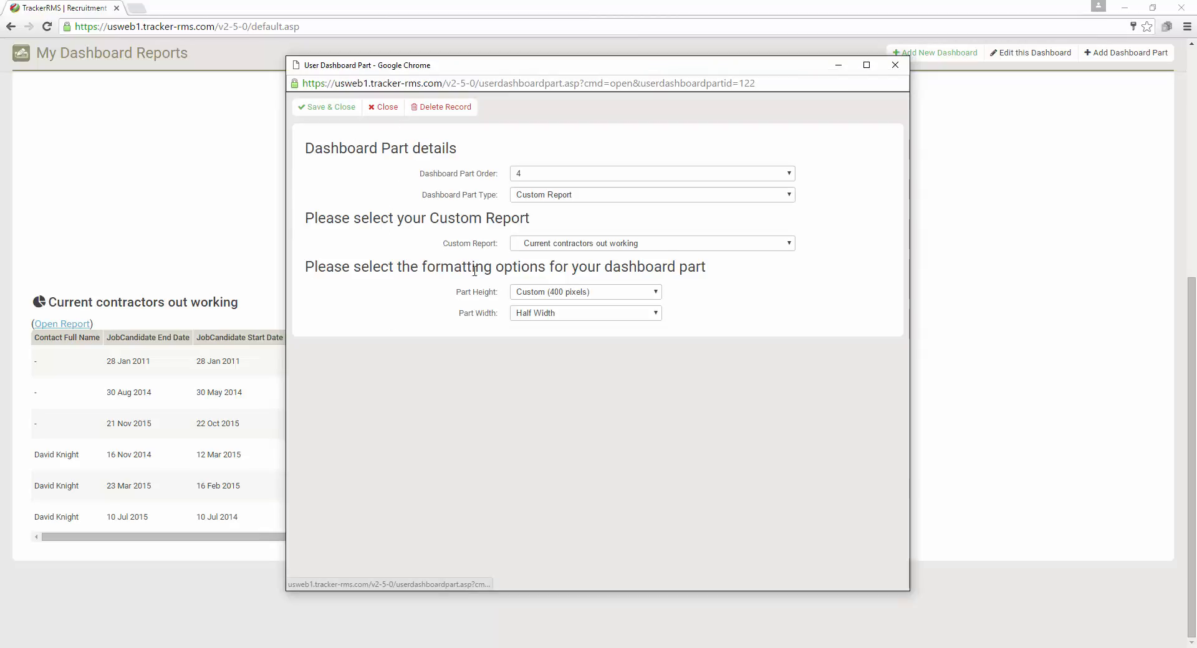
pyautogui.click(579, 180)
pyautogui.click(568, 199)
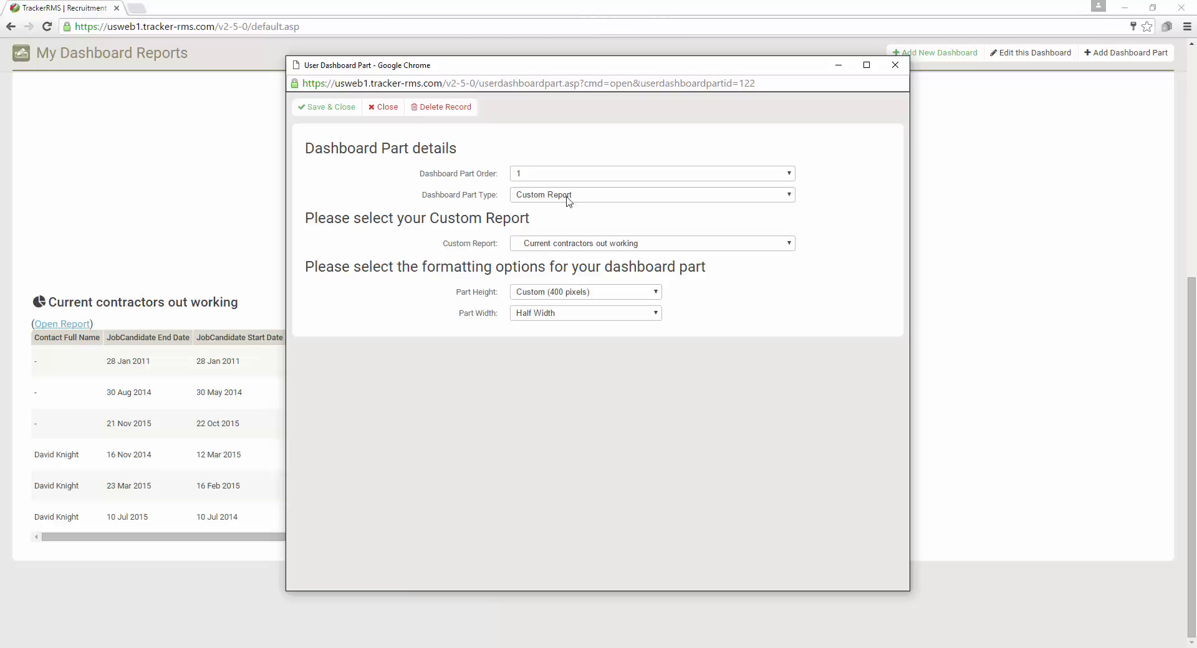
pyautogui.click(335, 109)
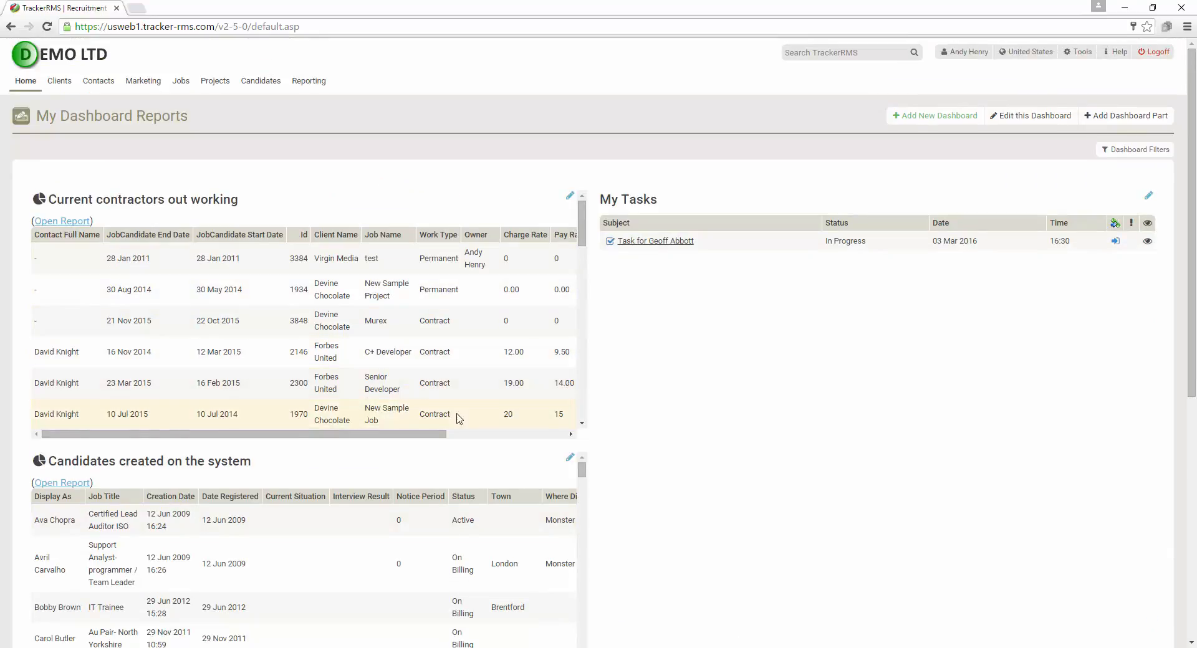
# Switch the full "Current contractors out working" report's view to 2D Pie Chart, save the report and return to the dashboard
pyautogui.click(49, 225)
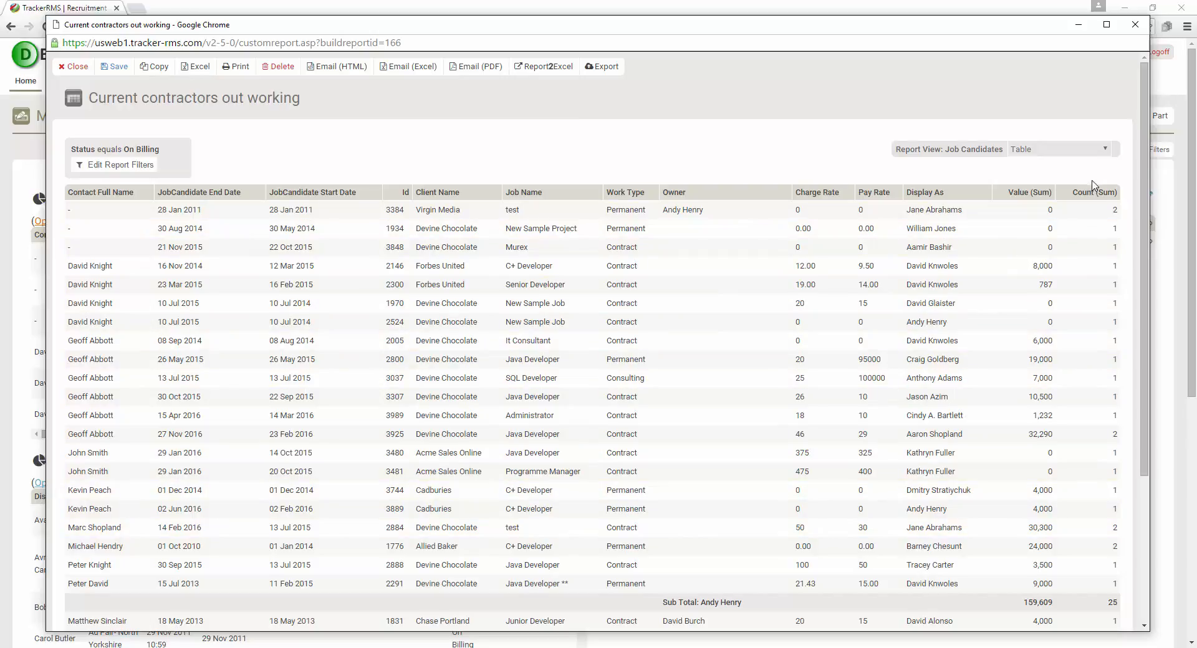
pyautogui.click(1104, 152)
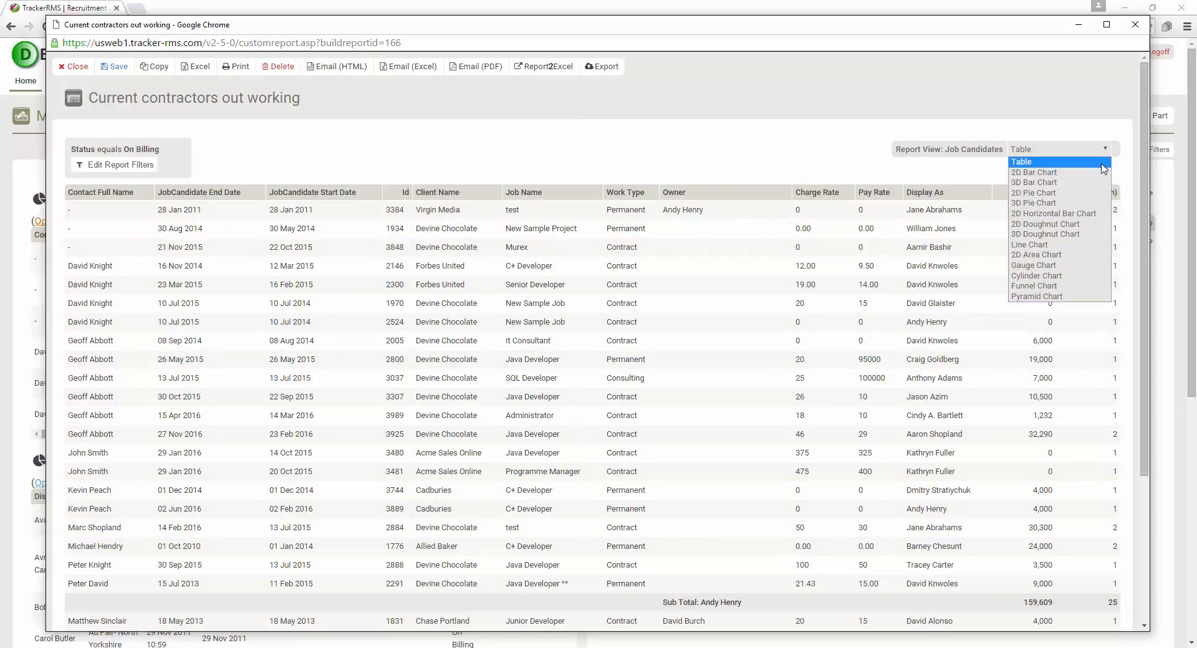
pyautogui.click(1089, 193)
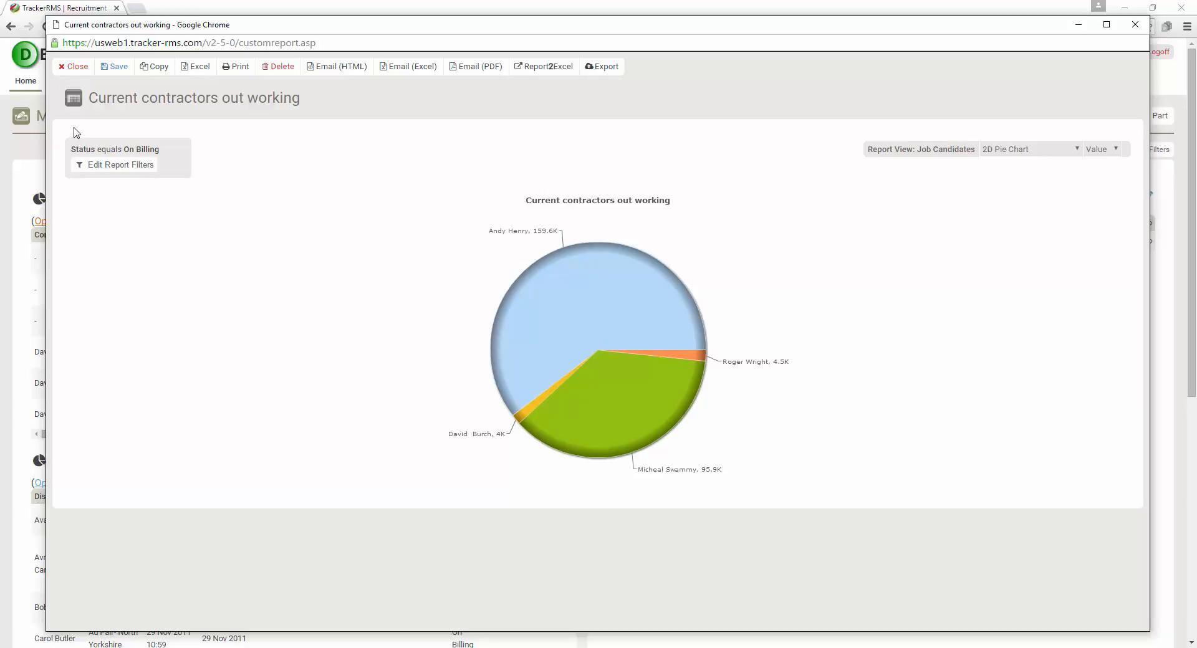
pyautogui.click(109, 68)
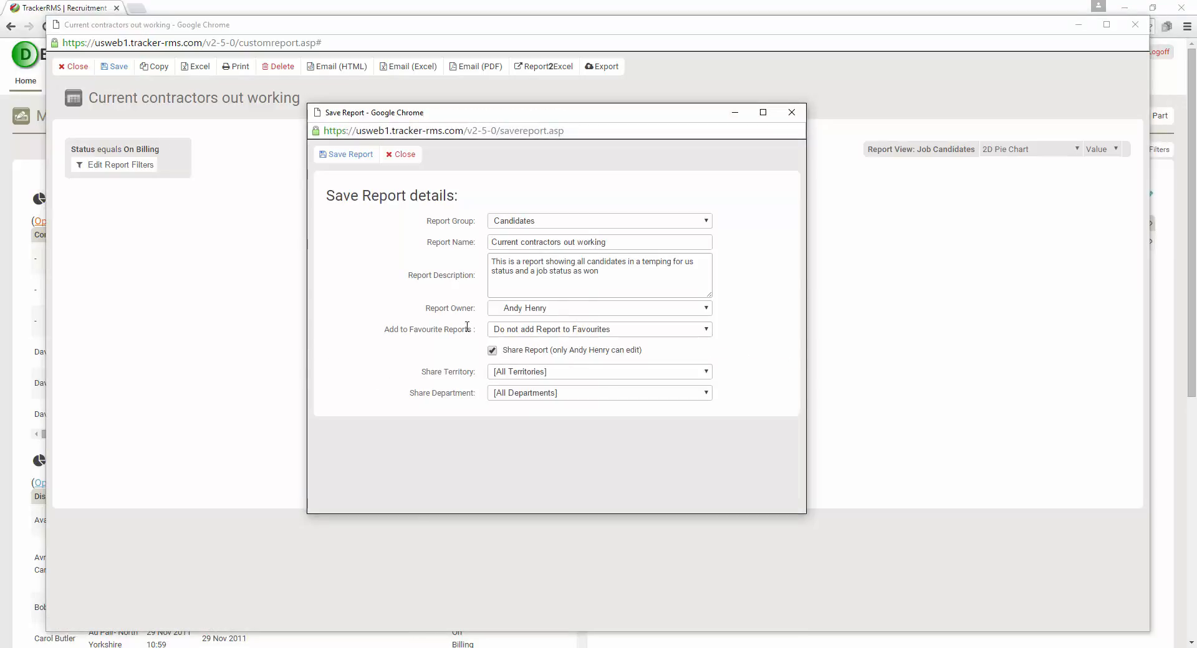
pyautogui.click(347, 154)
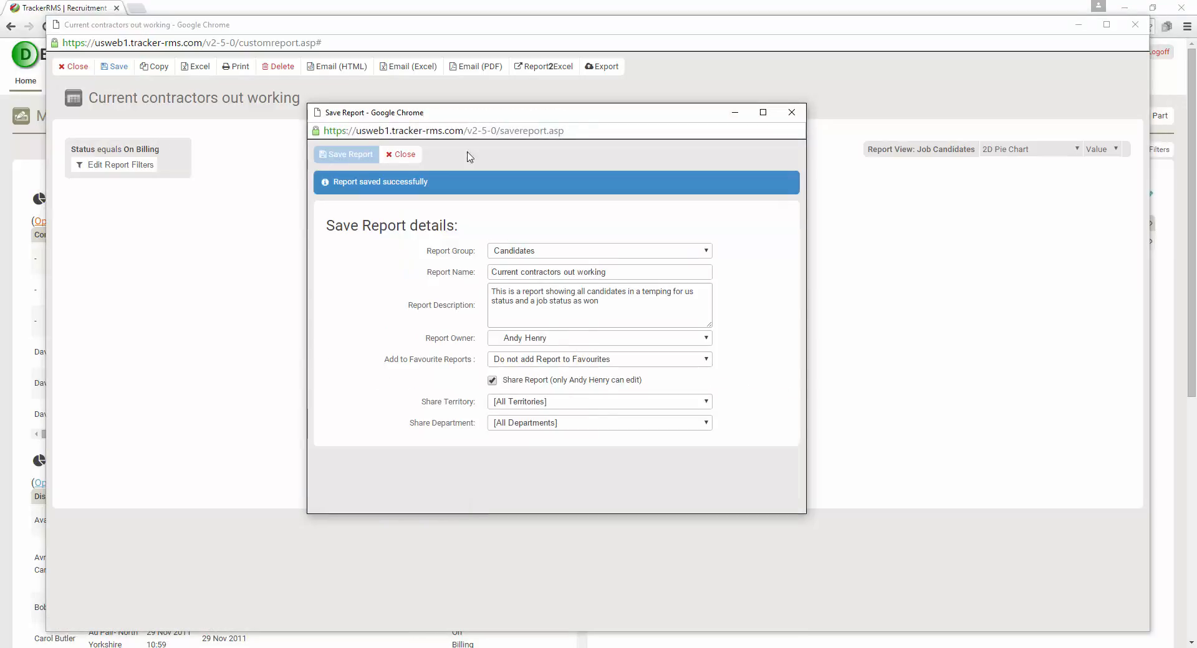
pyautogui.click(399, 155)
pyautogui.click(74, 66)
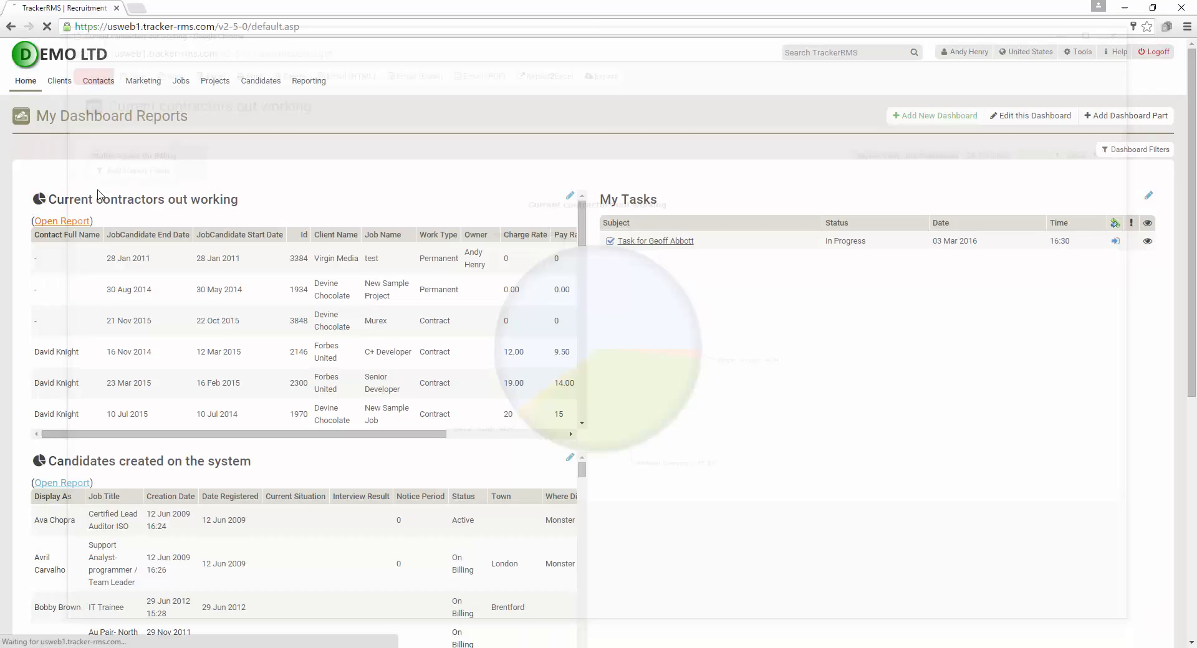